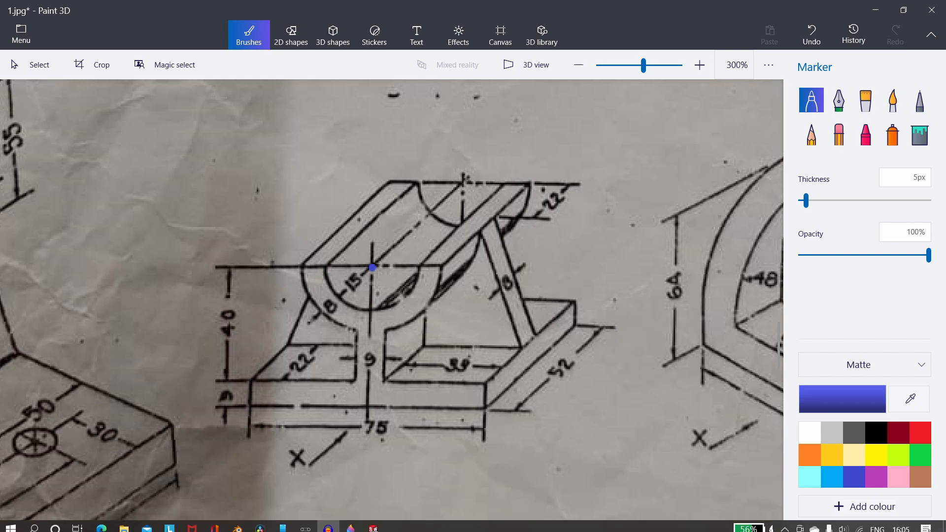
Switch to SOLIDWORKS and create a new part document.
click(373, 523)
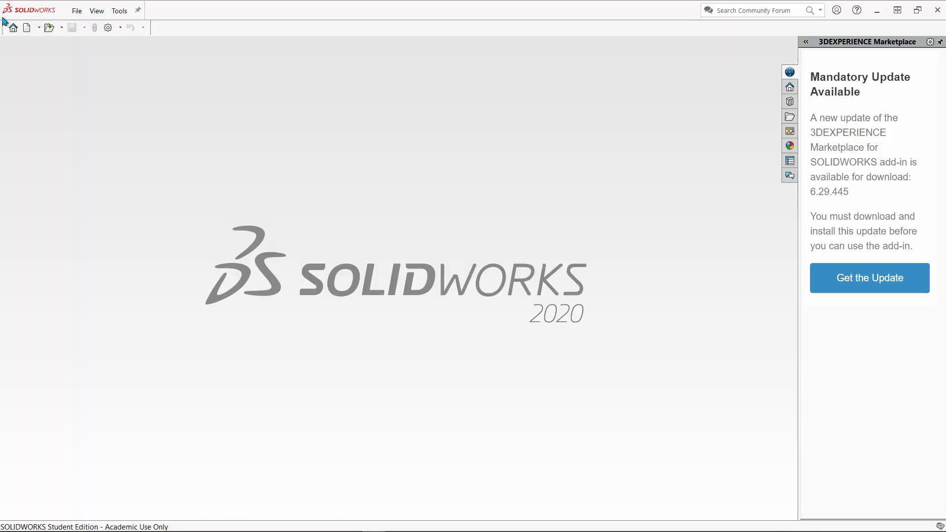
click(27, 28)
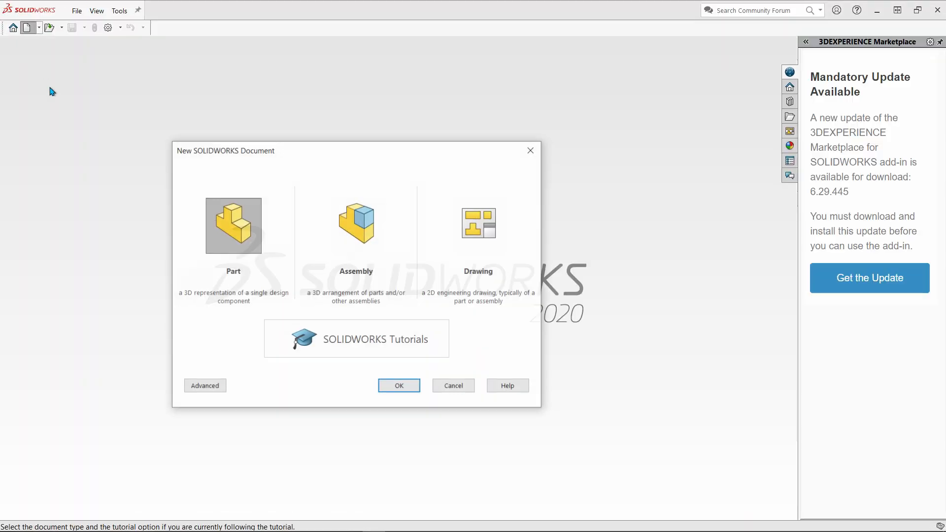
click(399, 386)
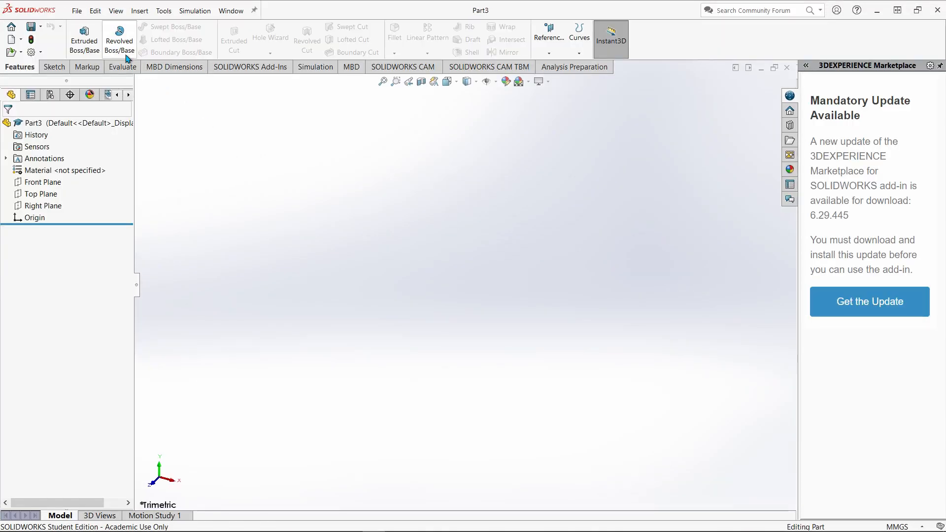
Start a sketch on the Front Plane.
click(52, 66)
click(86, 53)
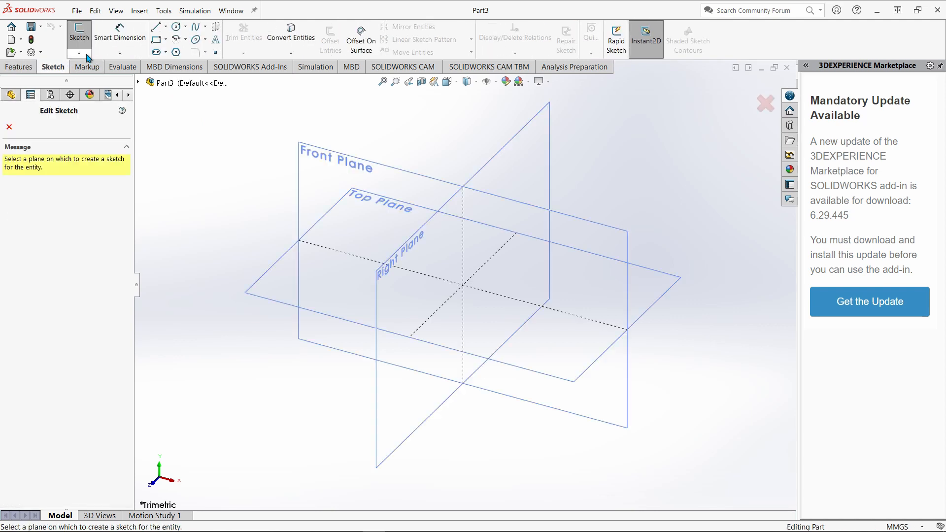
click(346, 174)
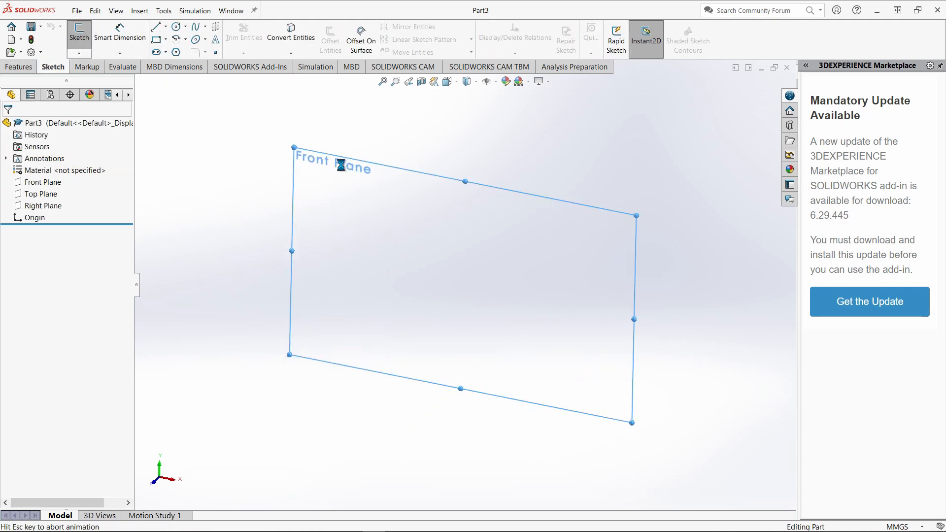
Draw a vertical centerline passing through the origin and extending above and below it.
click(166, 26)
click(168, 51)
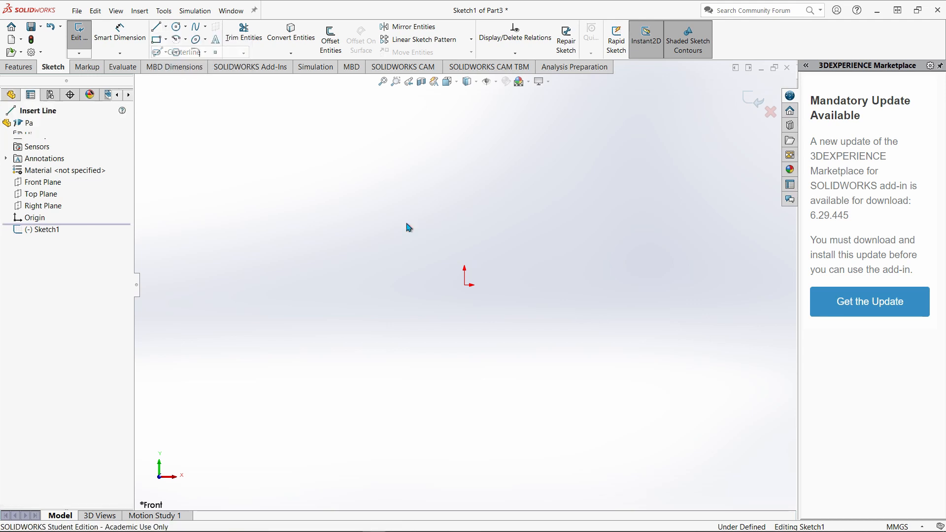
drag(465, 269, 464, 158)
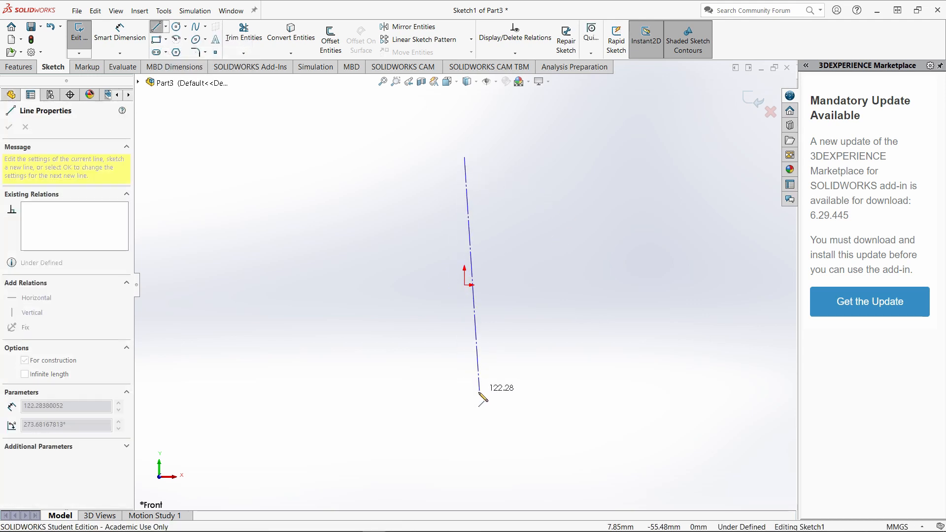
click(465, 434)
key(Escape)
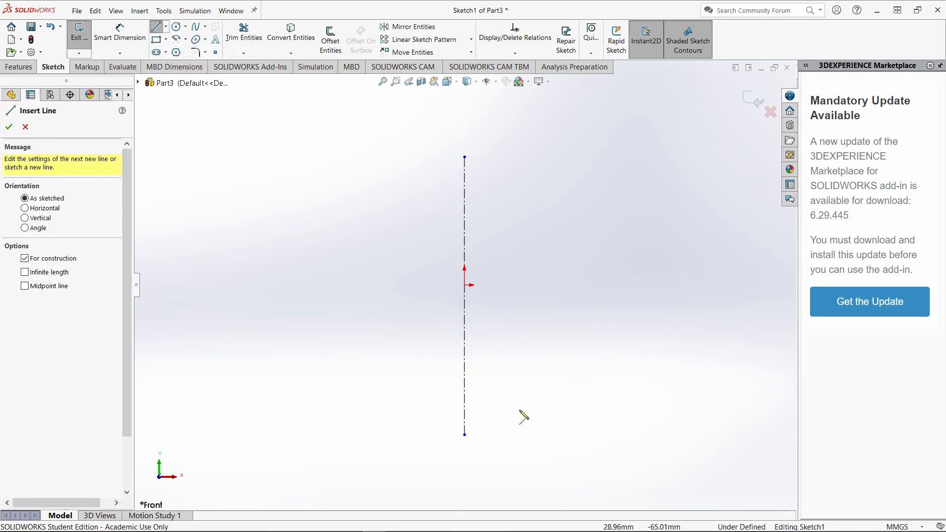
Consult the reference drawing in Paint 3D, and in SOLIDWORKS sketch a lower 180° centerpoint arc around the origin with a radius of about 49.6 mm.
click(360, 525)
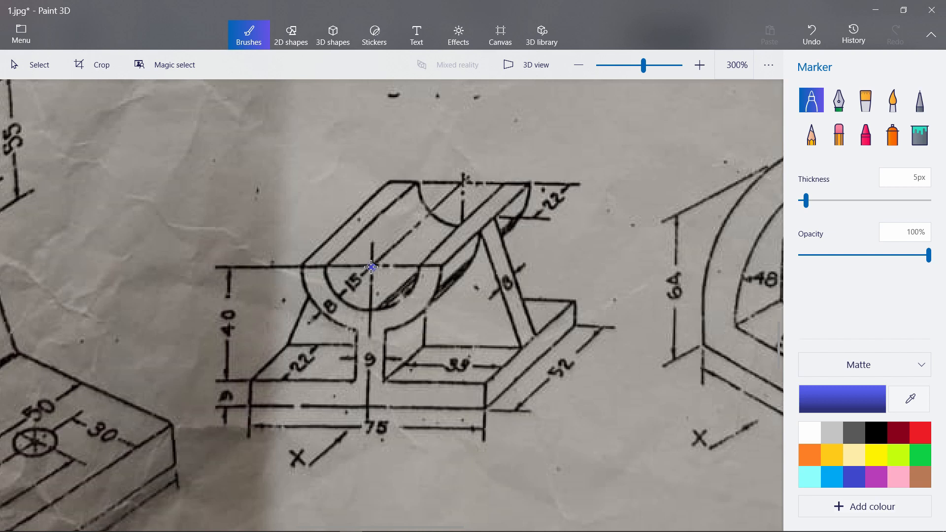
click(372, 267)
click(373, 523)
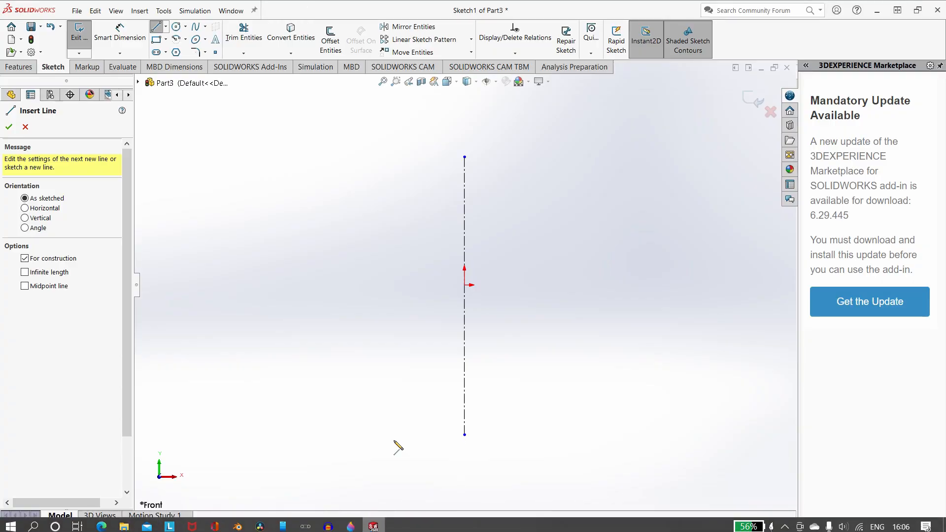
click(176, 39)
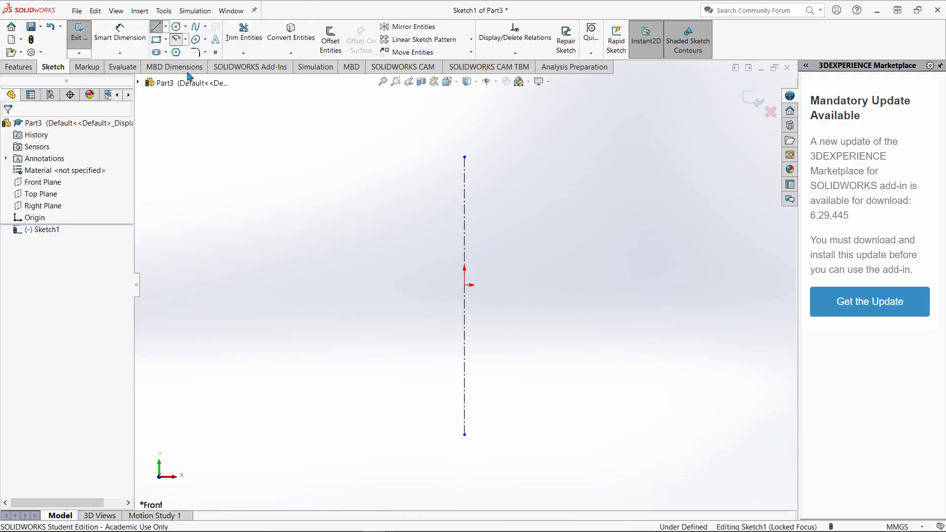
click(464, 285)
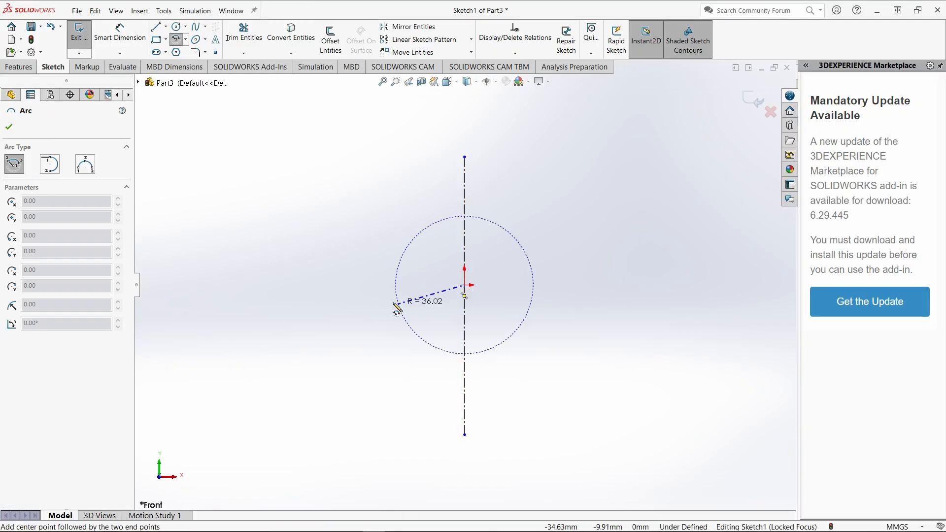
click(370, 285)
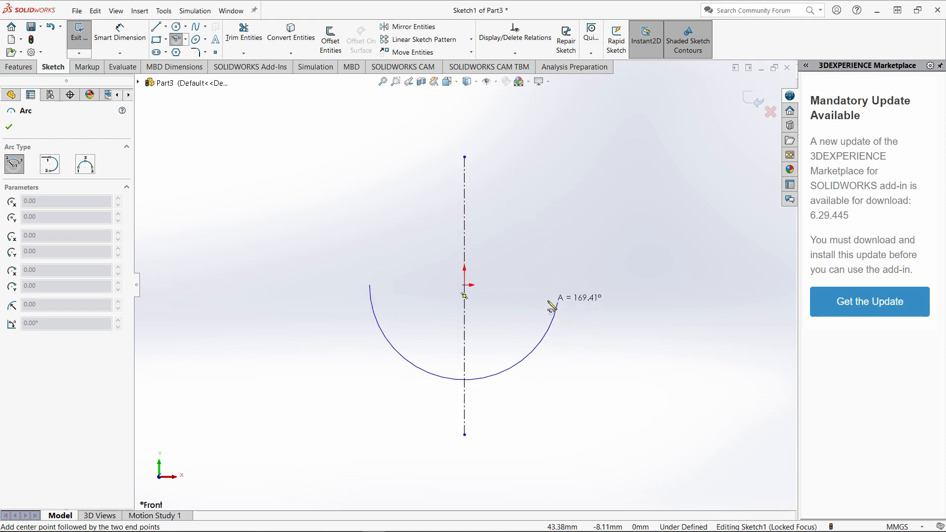
click(560, 286)
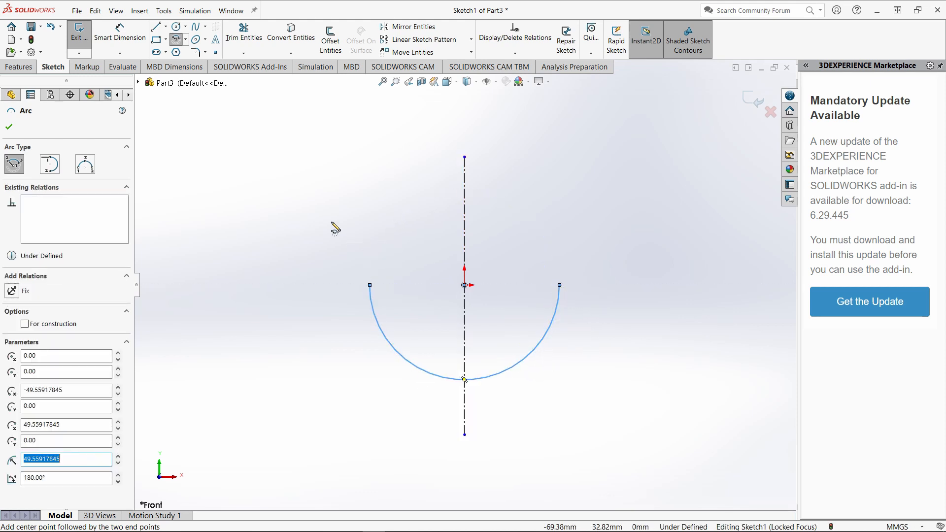
Close the semicircular arc with a horizontal line between its two endpoints.
click(153, 30)
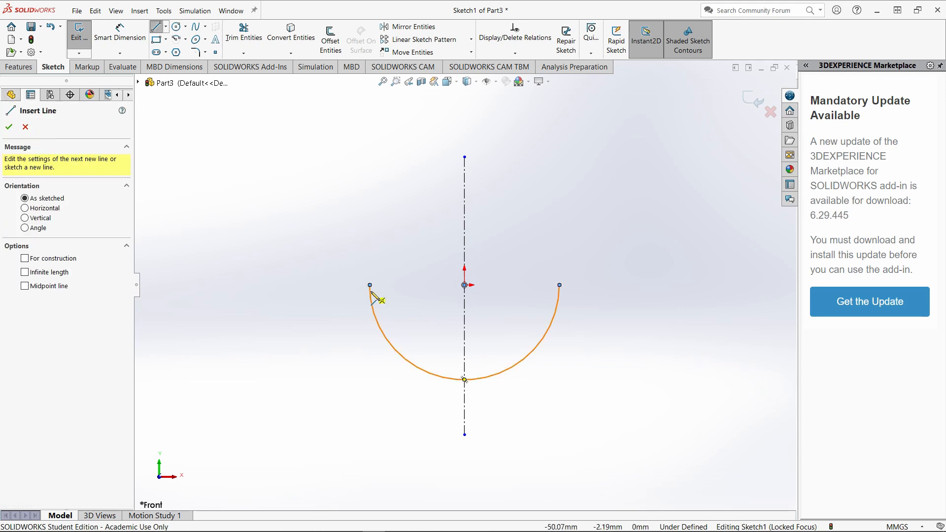
click(371, 285)
click(560, 285)
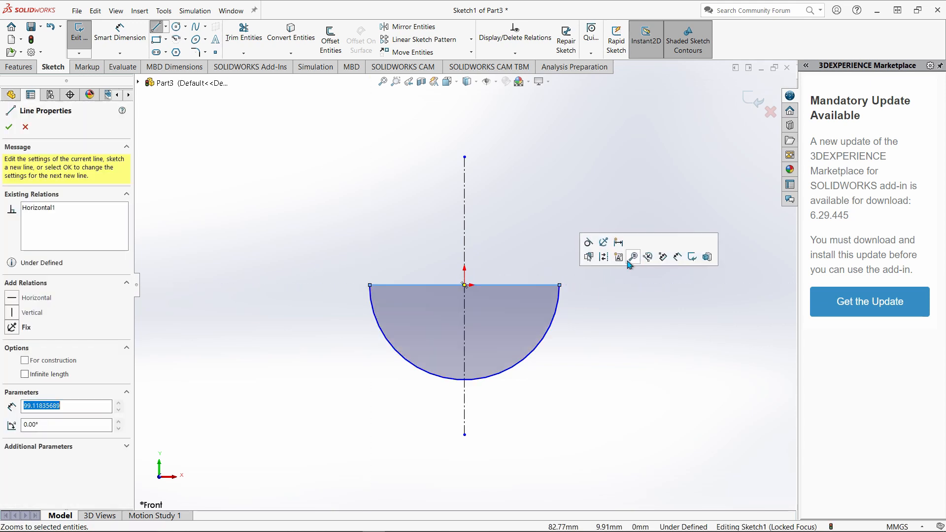
Sketch a narrow stem about 58 mm tall below the arc from two vertical lines joined by a horizontal bottom line.
click(445, 490)
click(446, 379)
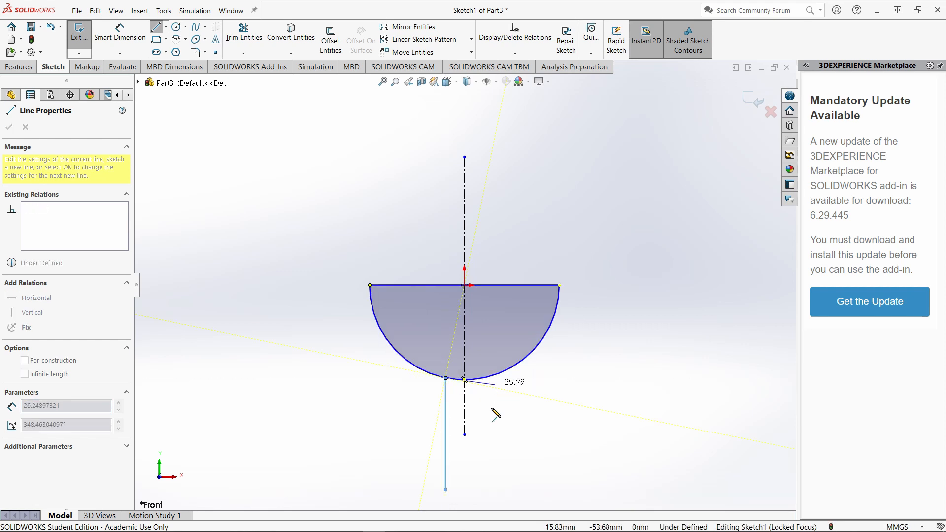
key(Escape)
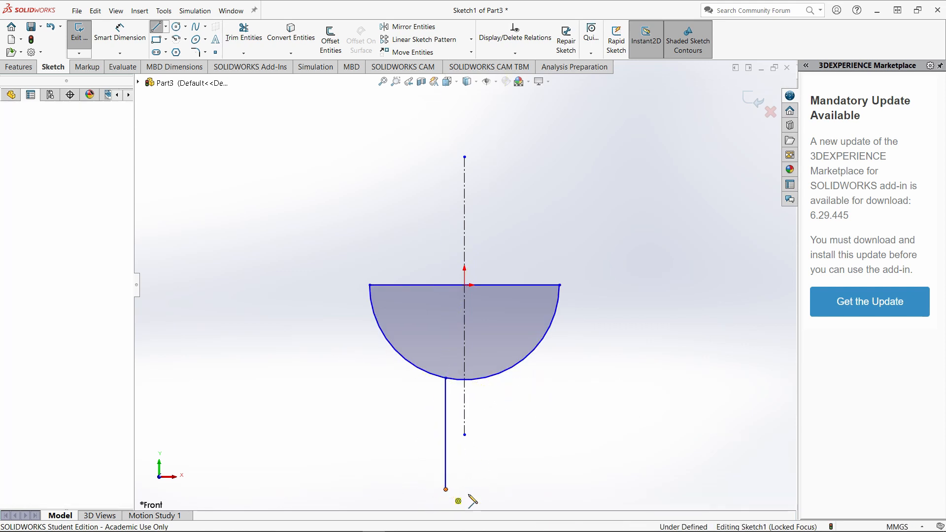
click(445, 490)
click(488, 490)
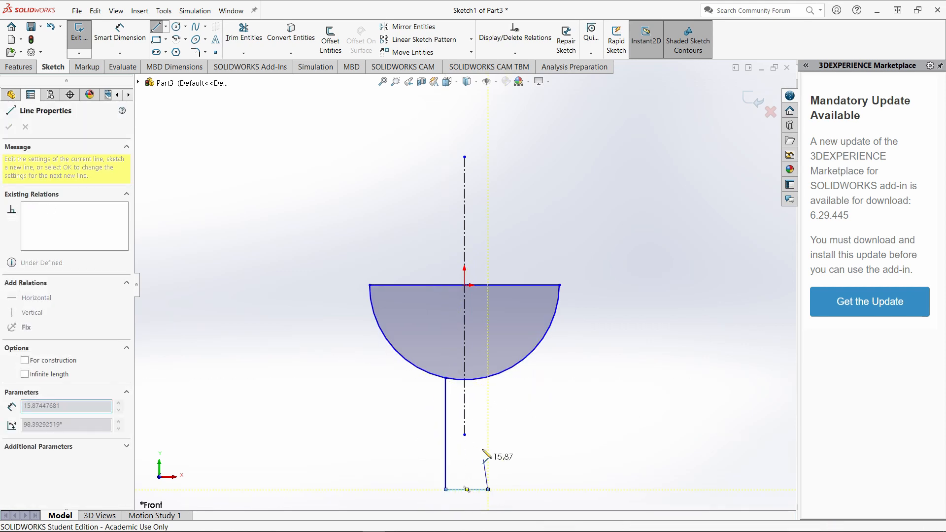
click(488, 377)
key(Escape)
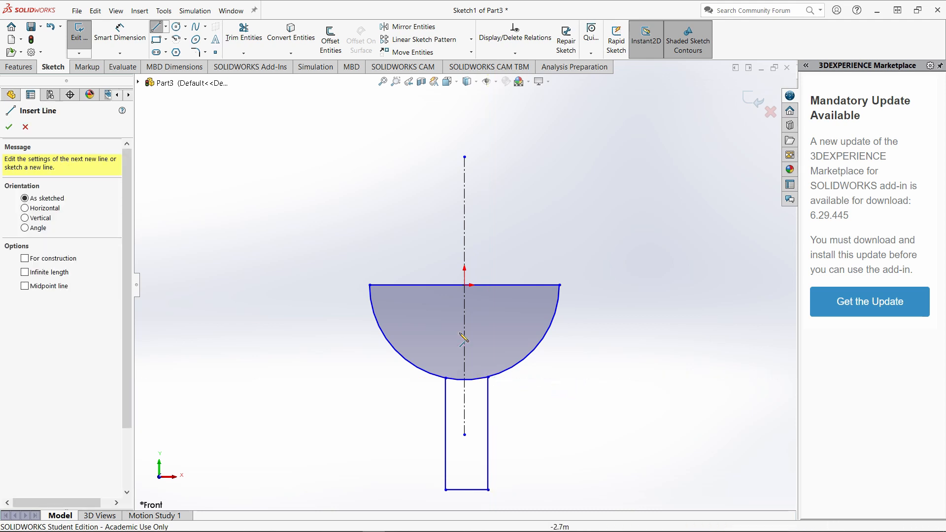
Trim away the arc portions between the stem's two vertical lines.
click(244, 30)
click(452, 376)
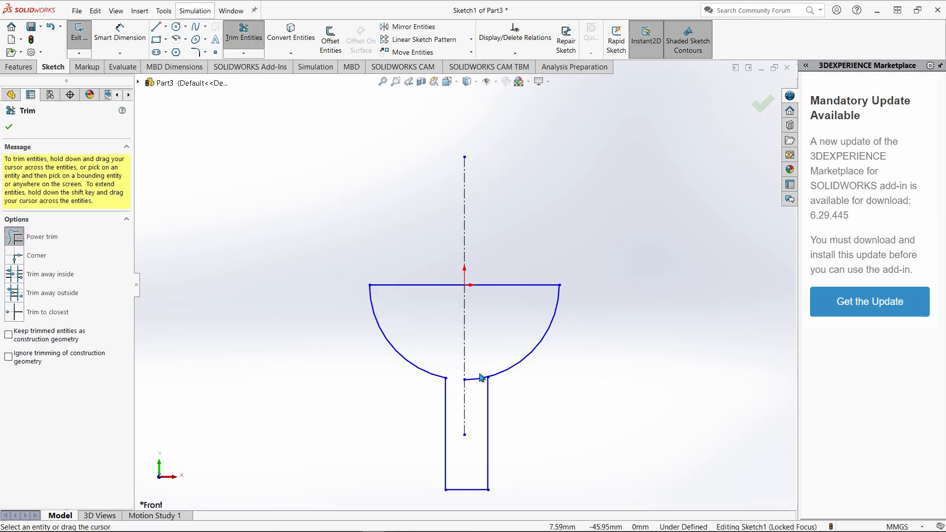
drag(479, 378, 481, 382)
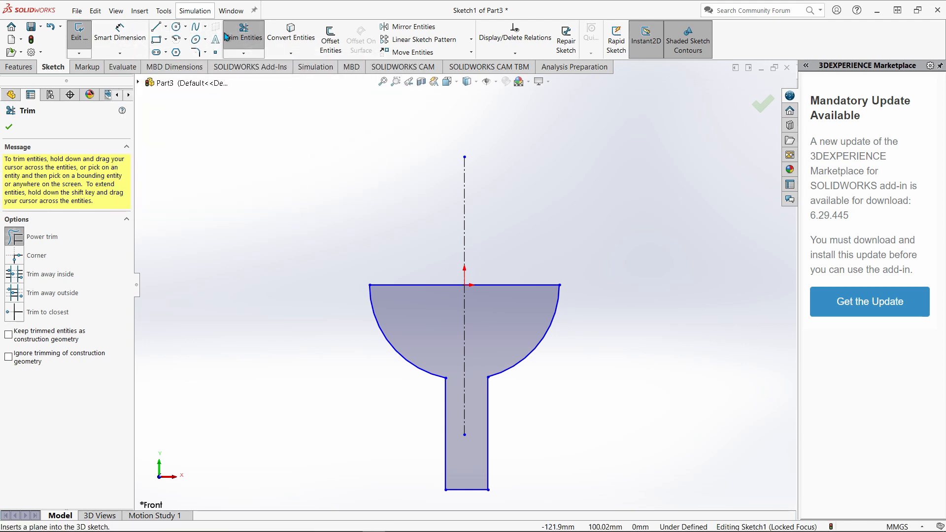
click(241, 34)
Make the stem's two vertical lines symmetric about the centerline.
click(445, 444)
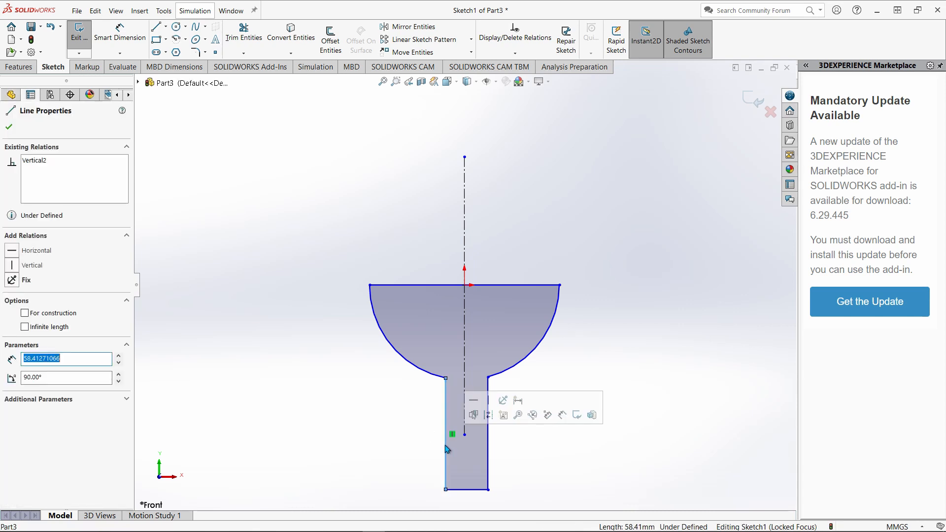
ctrl+click(464, 419)
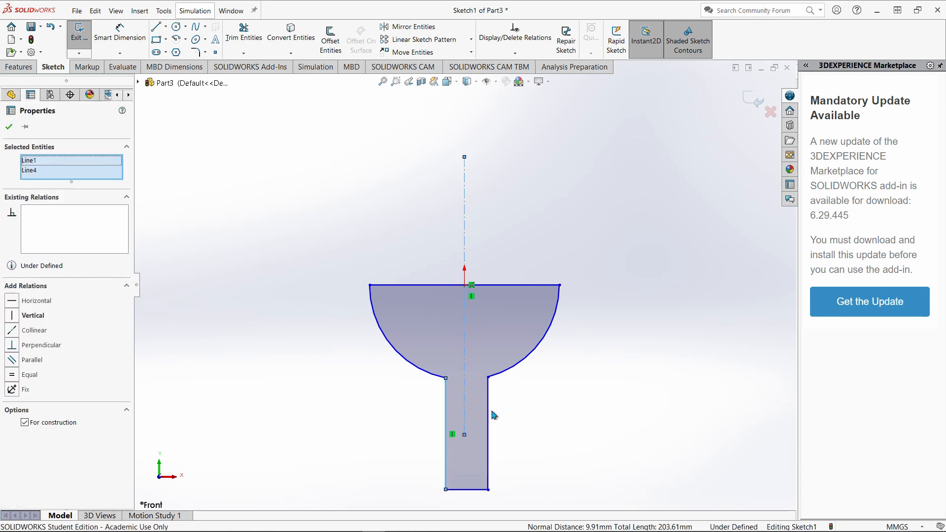
ctrl+click(488, 414)
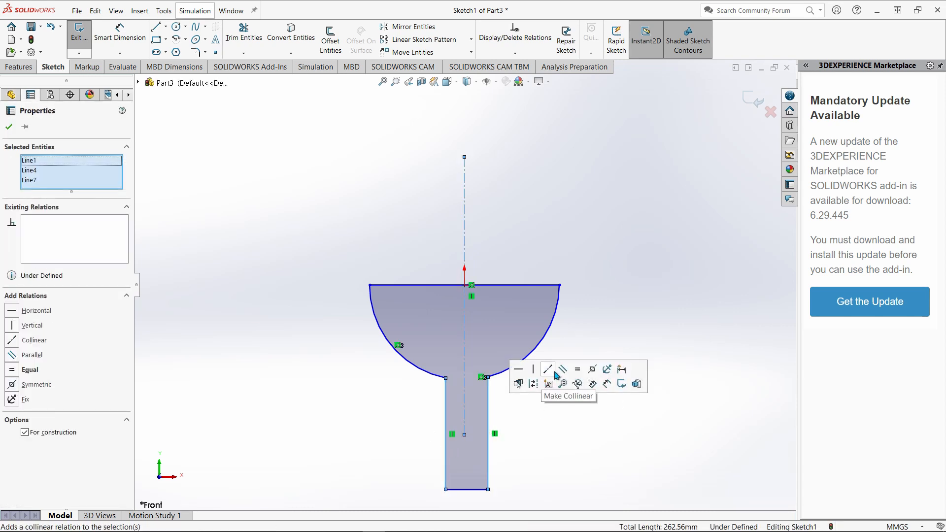
click(593, 369)
click(490, 236)
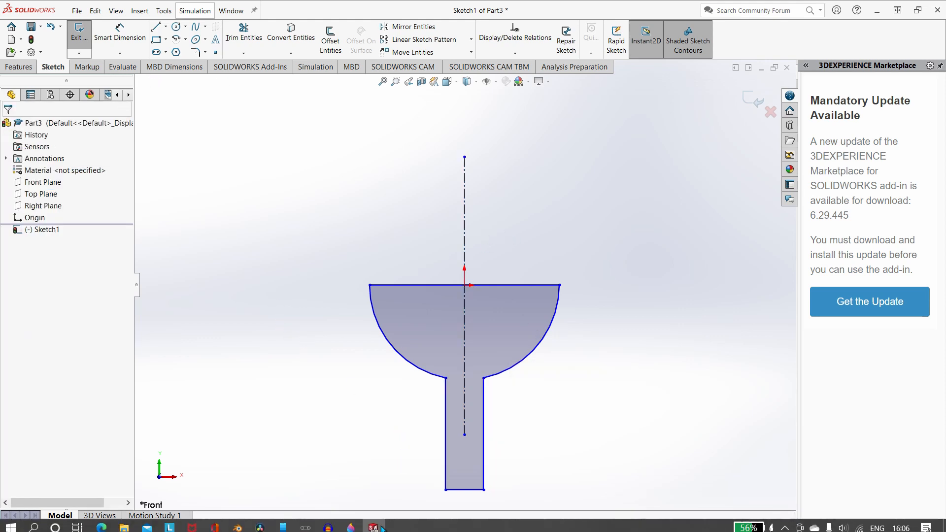
Check the reference drawing in Paint 3D, and in SOLIDWORKS dimension the arc's radius as 15+8, giving 23 mm.
click(350, 523)
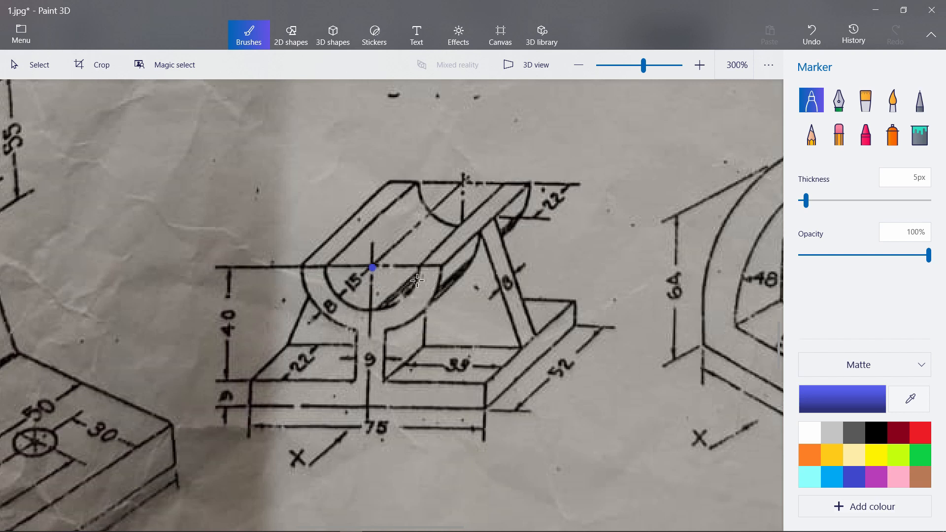
mouse_move(404, 529)
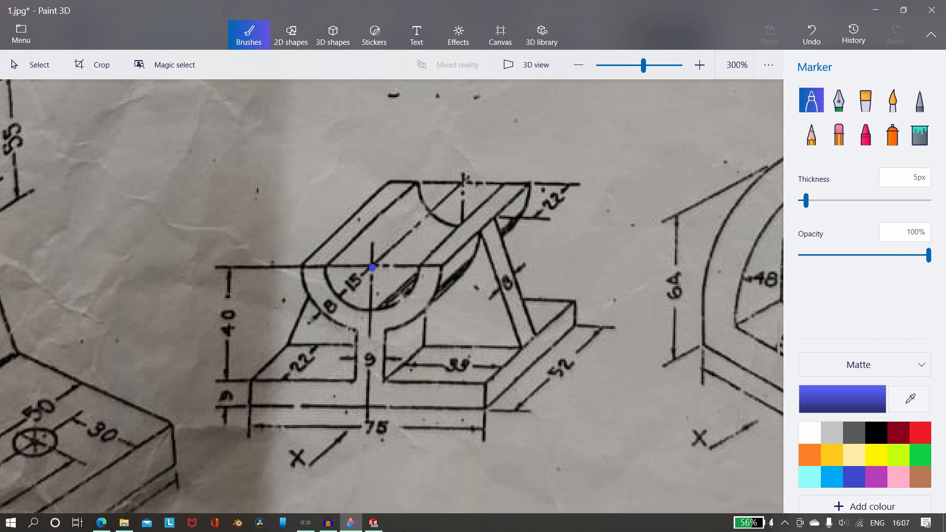
click(374, 523)
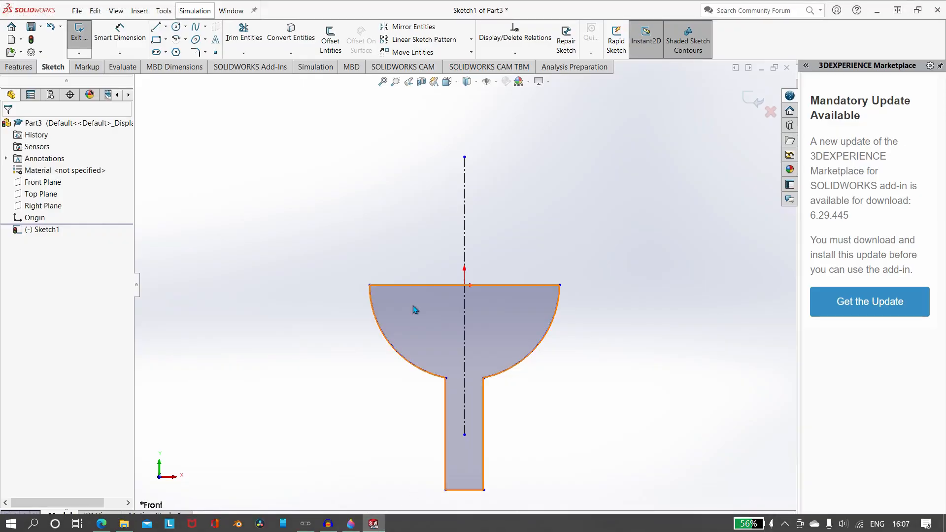
click(120, 34)
click(393, 351)
click(292, 363)
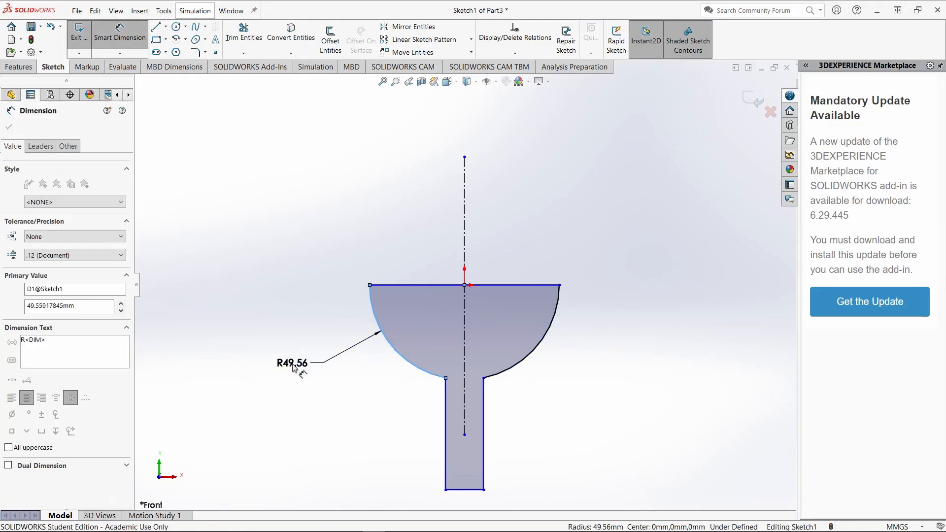
text(16)
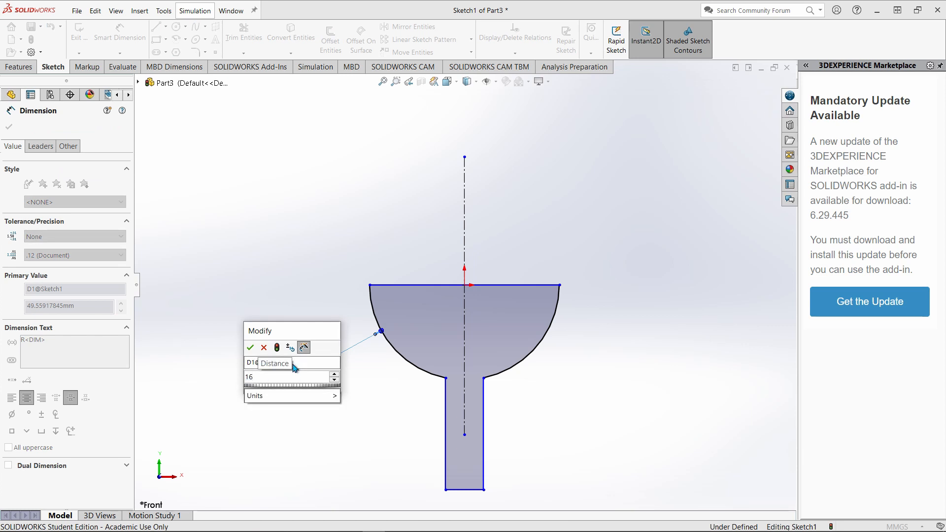
key(BackSpace)
text(5+)
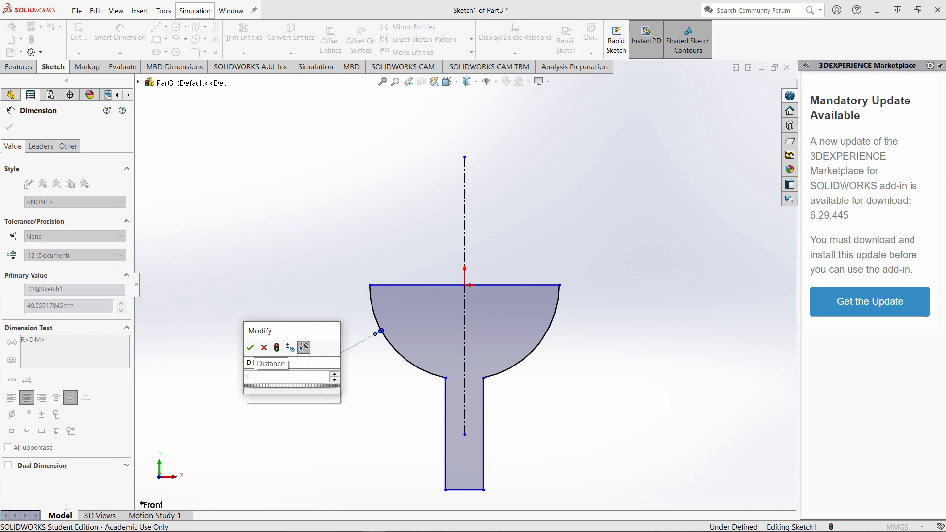
text(8)
key(Return)
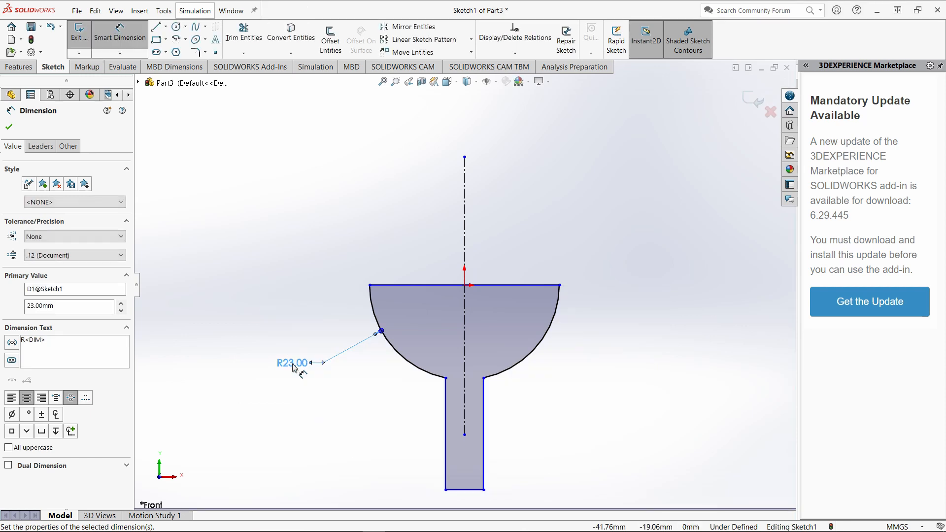
Dimension the stem's bottom line to set the stem width to 9 mm.
click(463, 490)
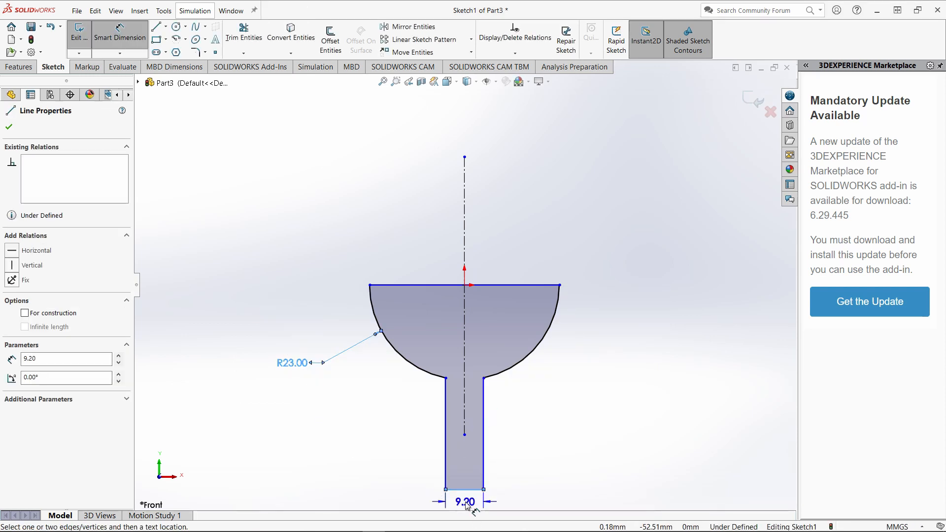
click(464, 500)
text(9)
key(Return)
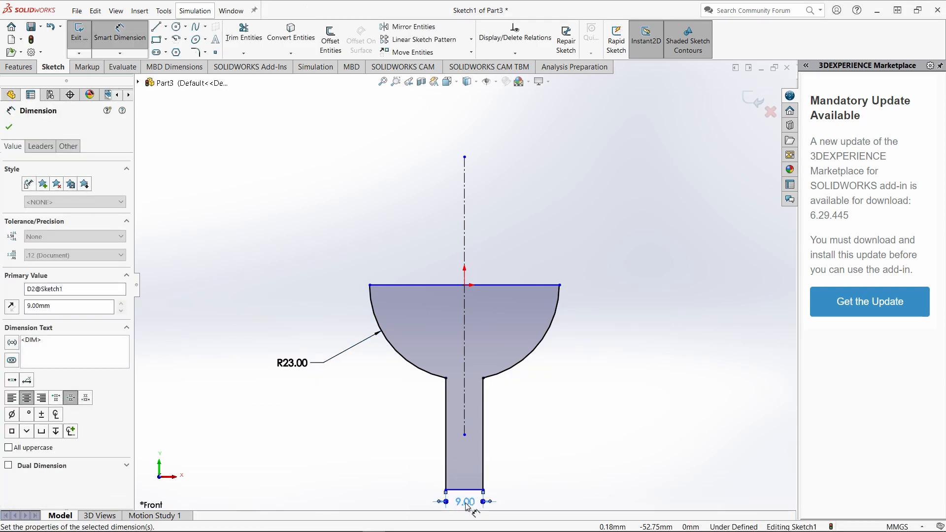
Dimension the vertical distance between the profile's top line and the stem's bottom line as 49 mm, checking the reference drawing in Paint 3D.
click(417, 289)
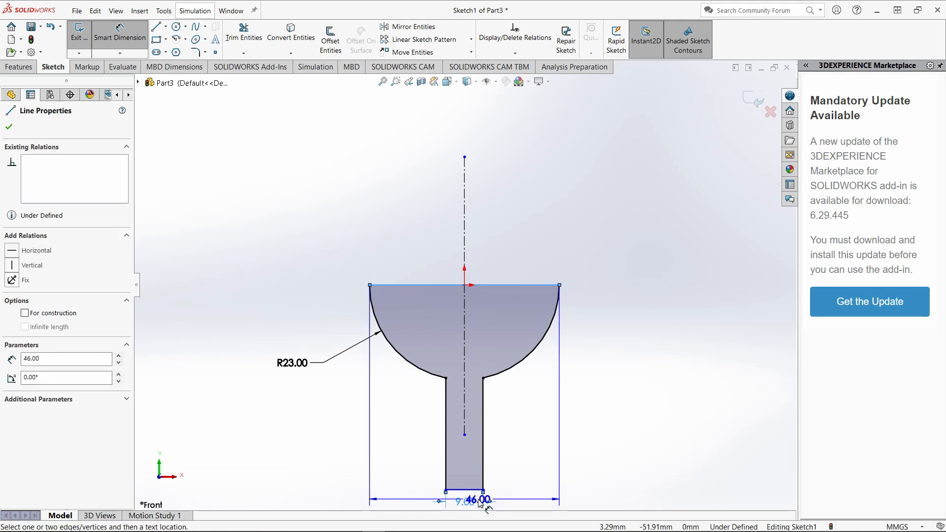
click(472, 490)
click(724, 423)
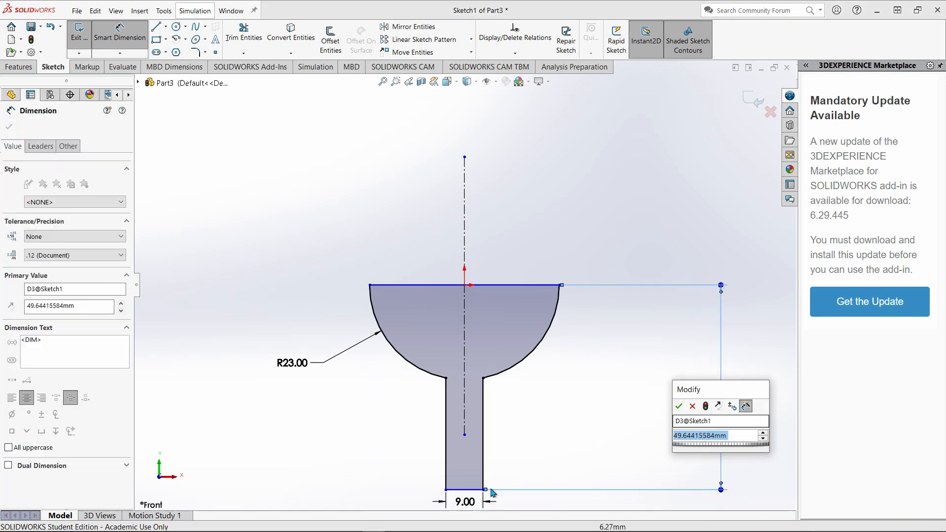
click(357, 528)
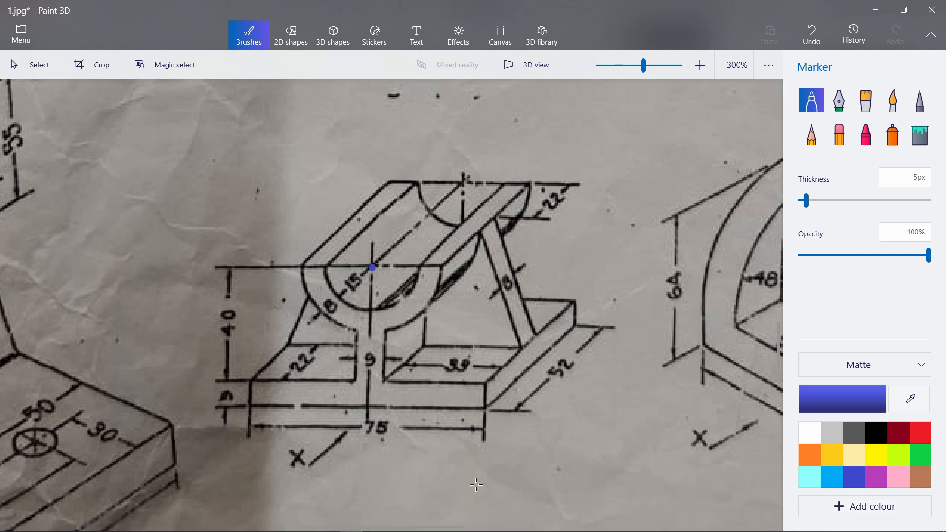
click(373, 523)
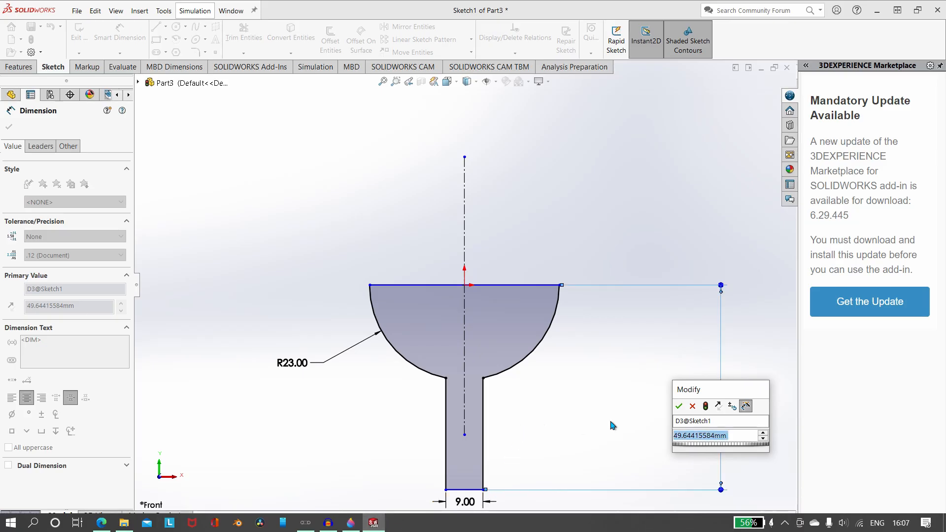
text(49)
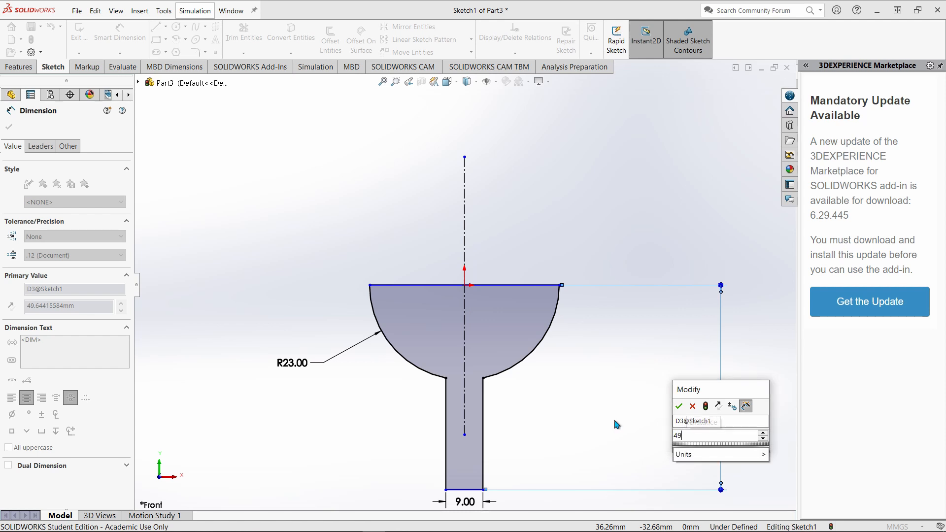
key(Return)
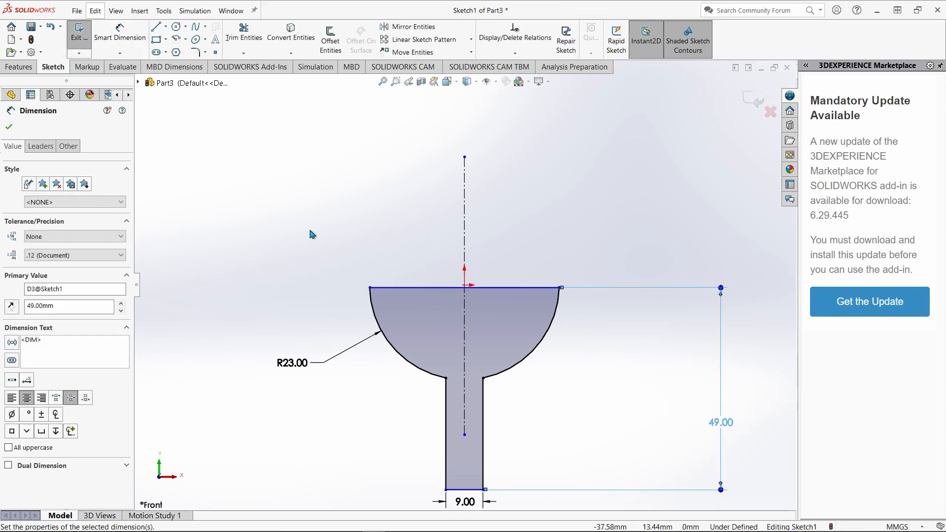
Make the profile's top line coincident with the arc's center point at the origin, and exit the sketch.
click(428, 288)
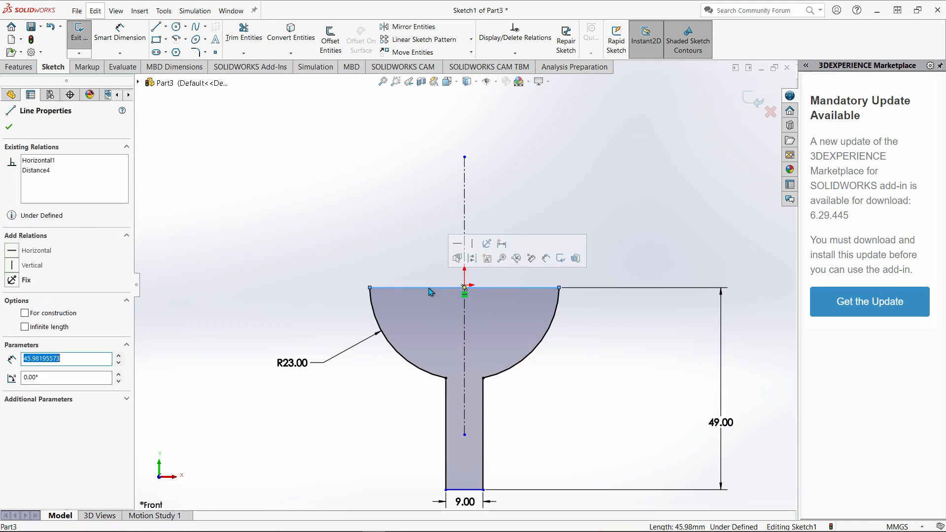
ctrl+click(464, 286)
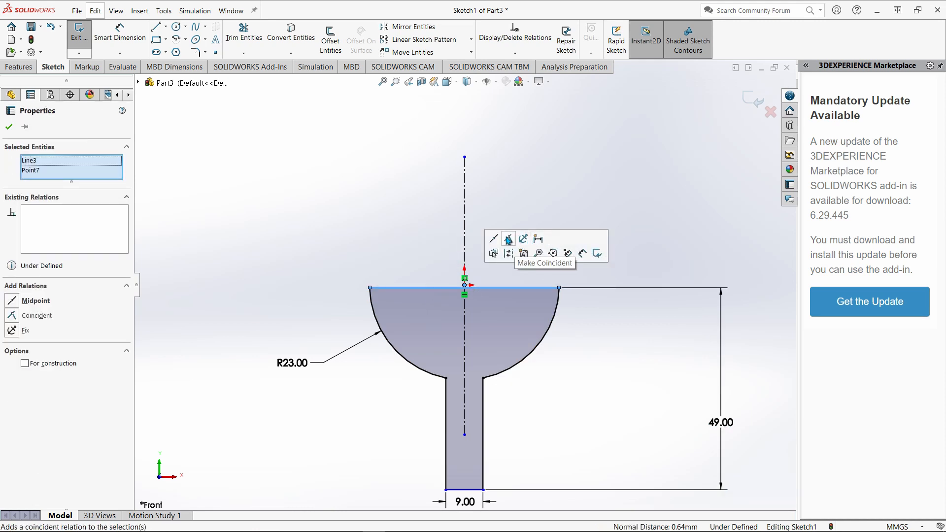
click(508, 240)
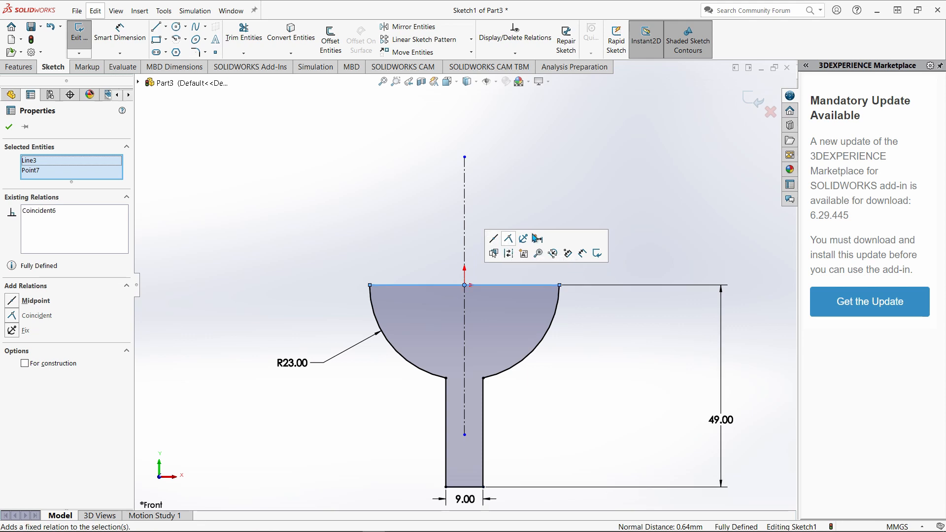
click(684, 195)
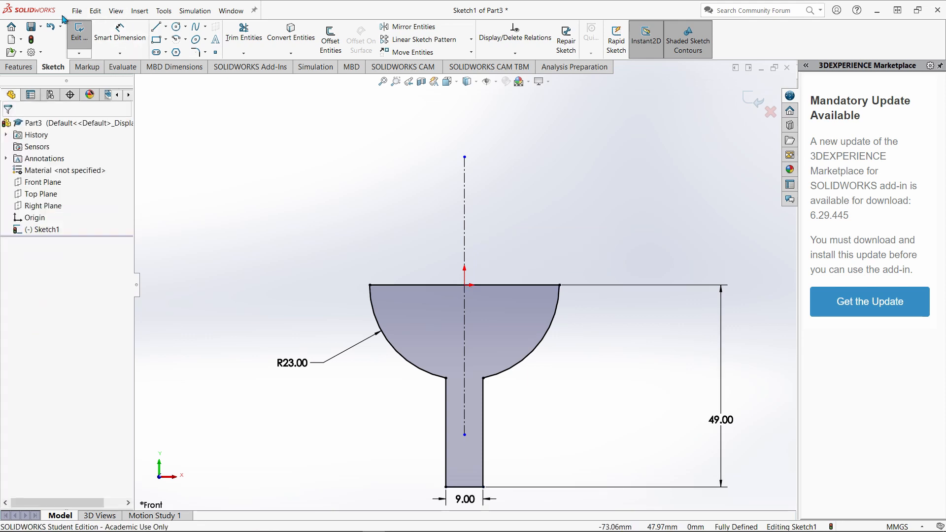
click(79, 32)
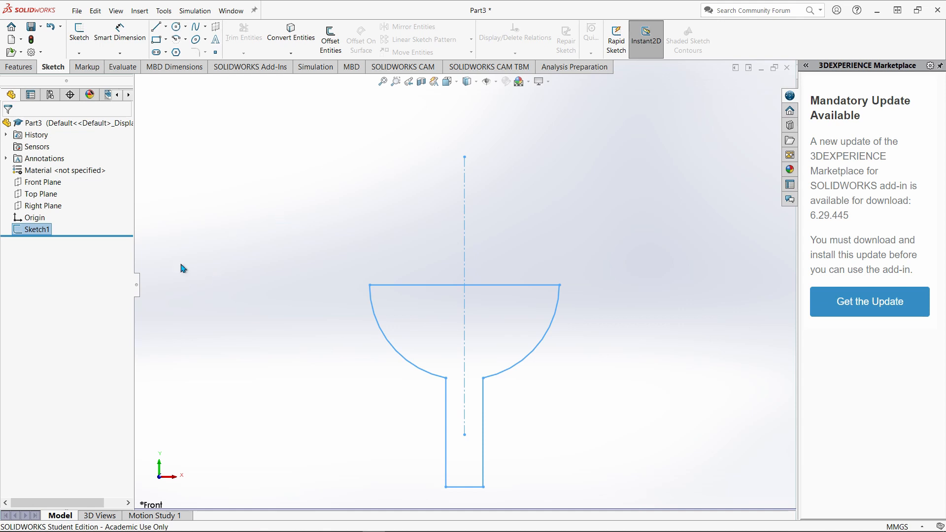
Start a boss extrusion of the profile, check the reference drawing in Paint 3D, and in SOLIDWORKS set the depth to 52 mm.
click(22, 67)
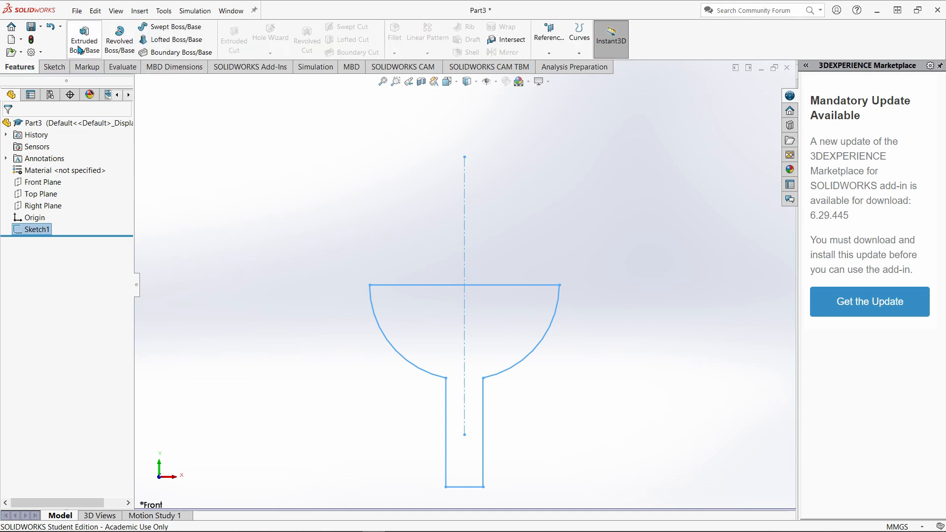
click(79, 49)
middle_drag(276, 291, 245, 300)
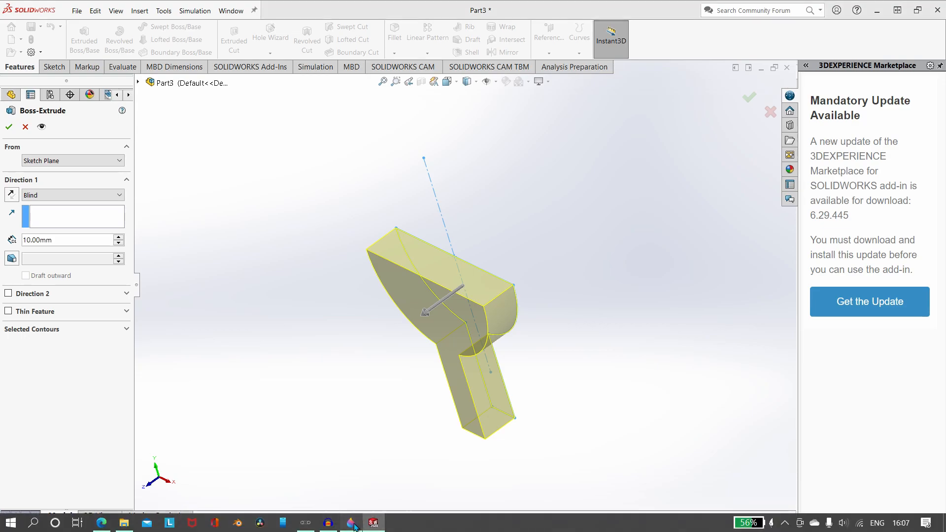
click(351, 523)
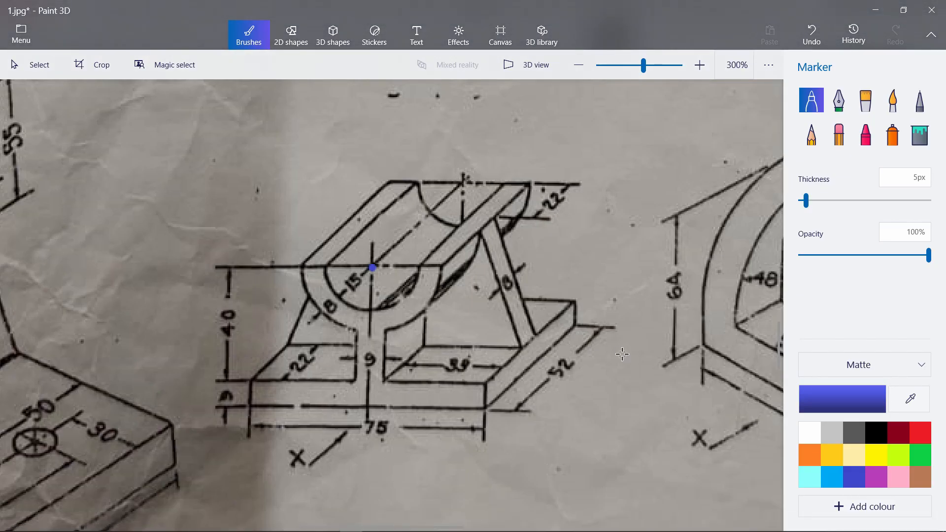
click(374, 523)
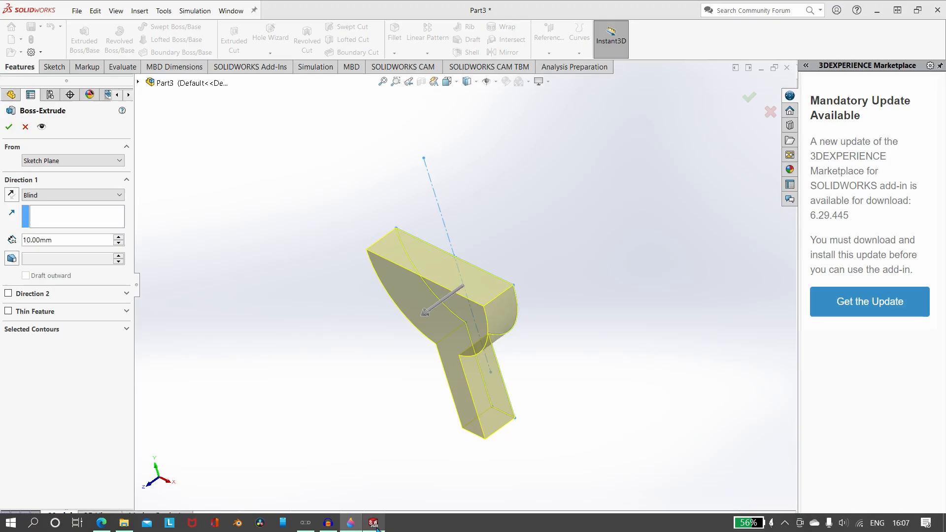
click(57, 243)
click(58, 241)
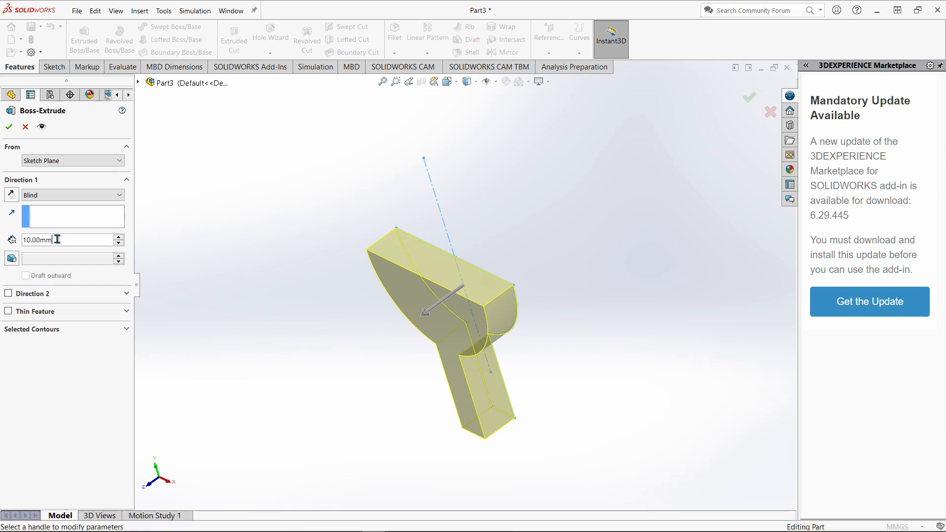
drag(57, 239, 3, 238)
text(52)
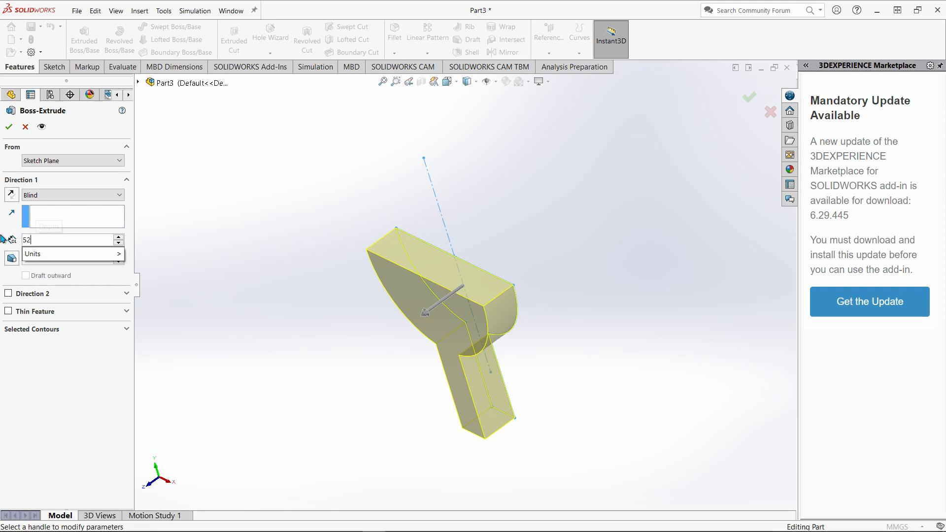
key(Return)
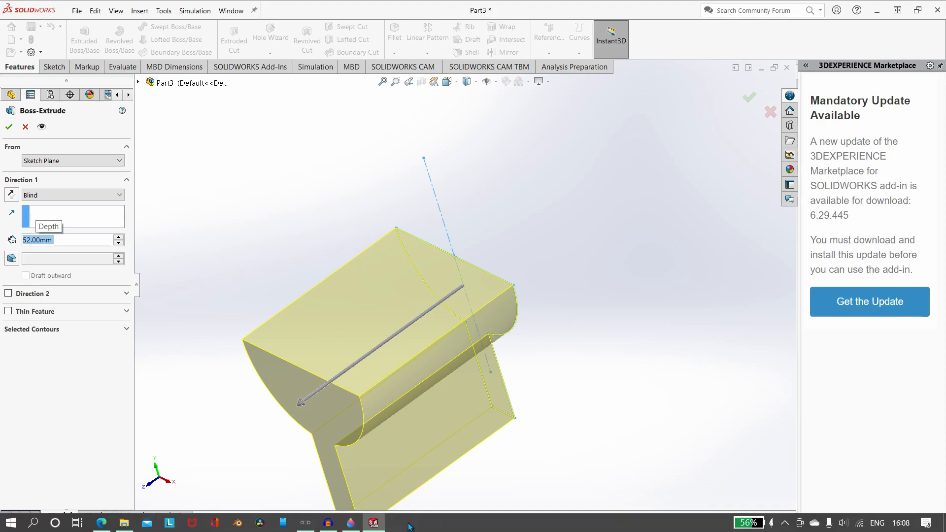
Recheck the drawing in Paint 3D, and in SOLIDWORKS set the extrusion's end condition to Mid Plane and accept it.
click(350, 525)
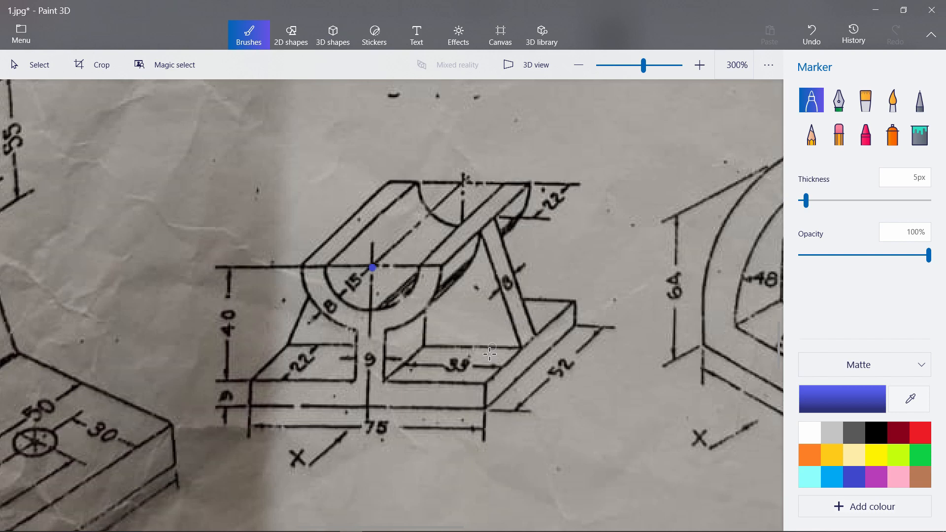
click(374, 524)
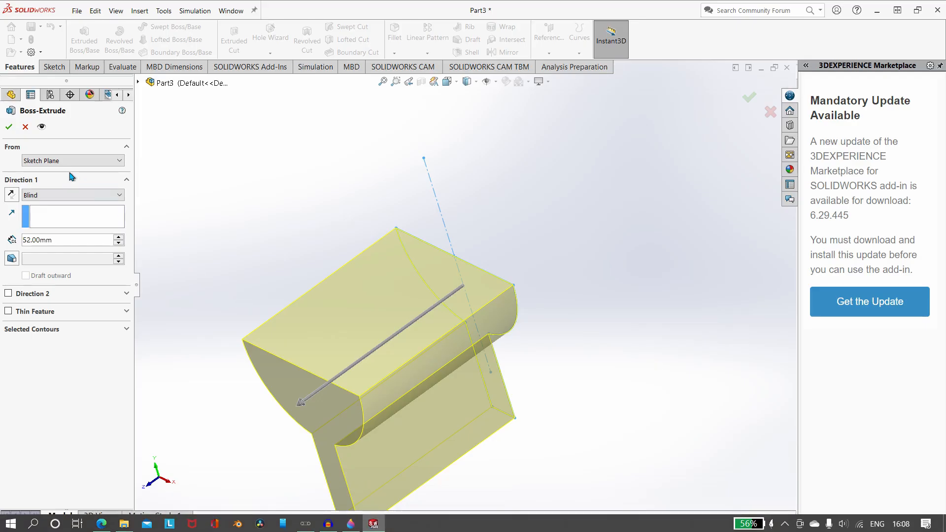
click(61, 195)
click(58, 248)
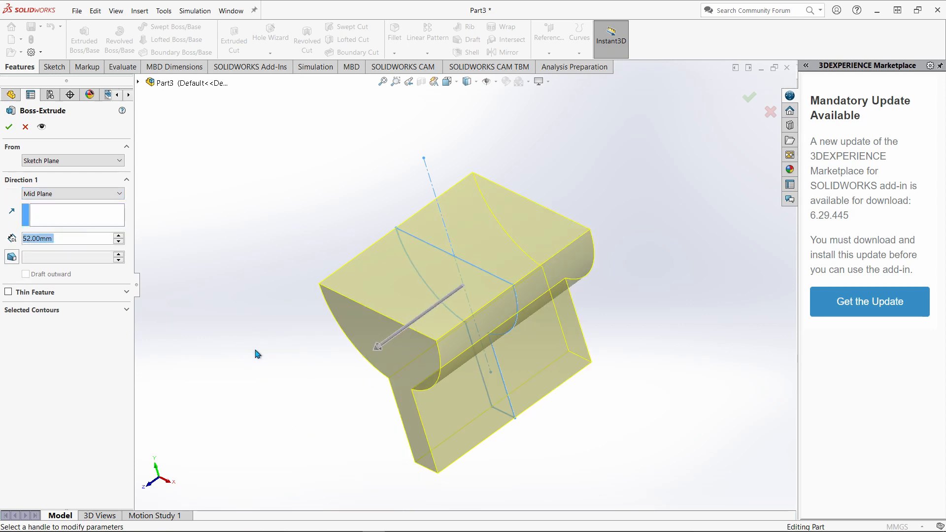
middle_drag(256, 353, 386, 371)
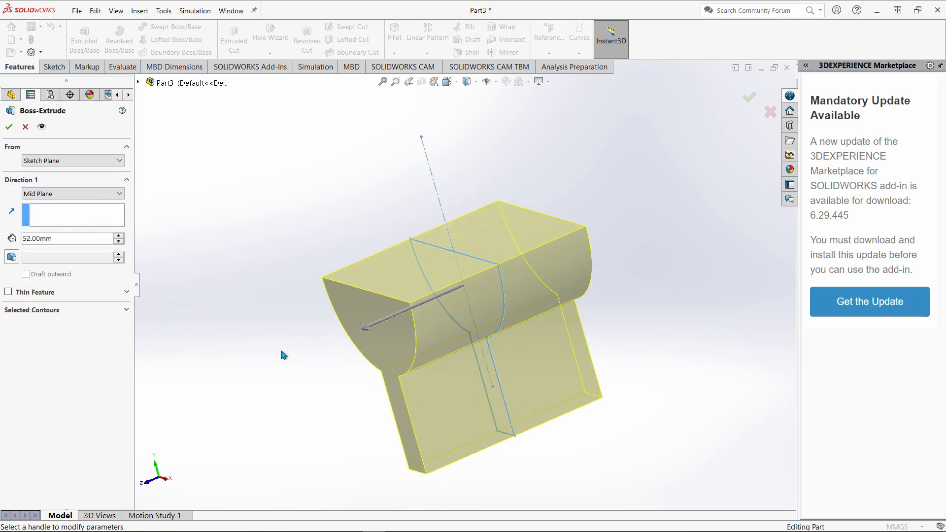
click(360, 526)
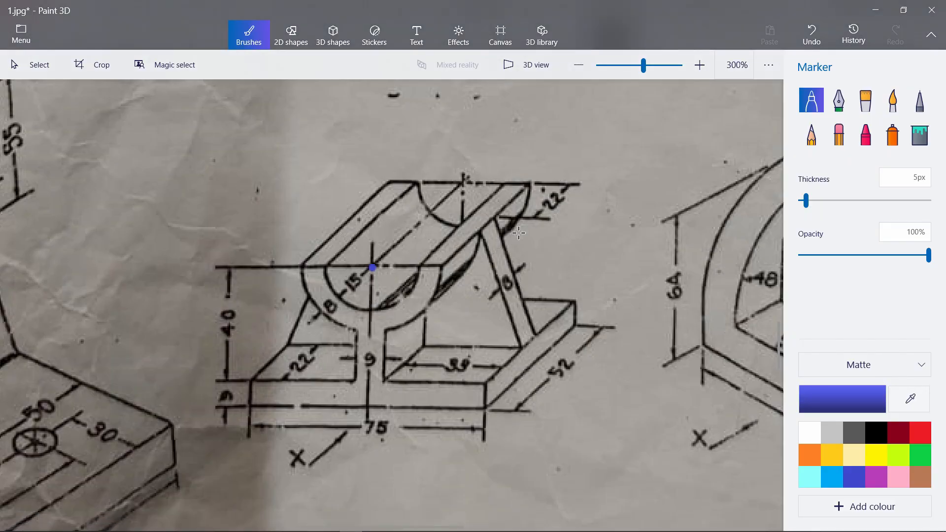
mouse_move(336, 531)
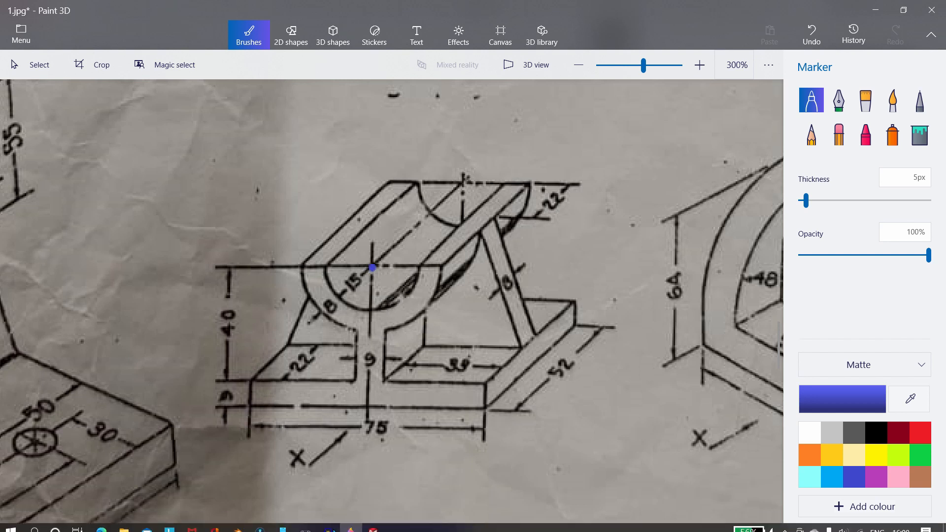
click(373, 523)
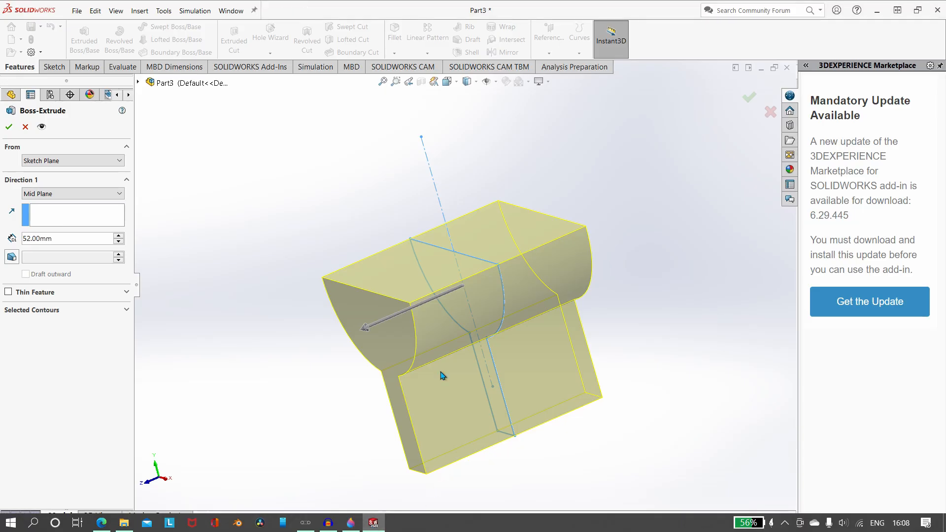
click(8, 127)
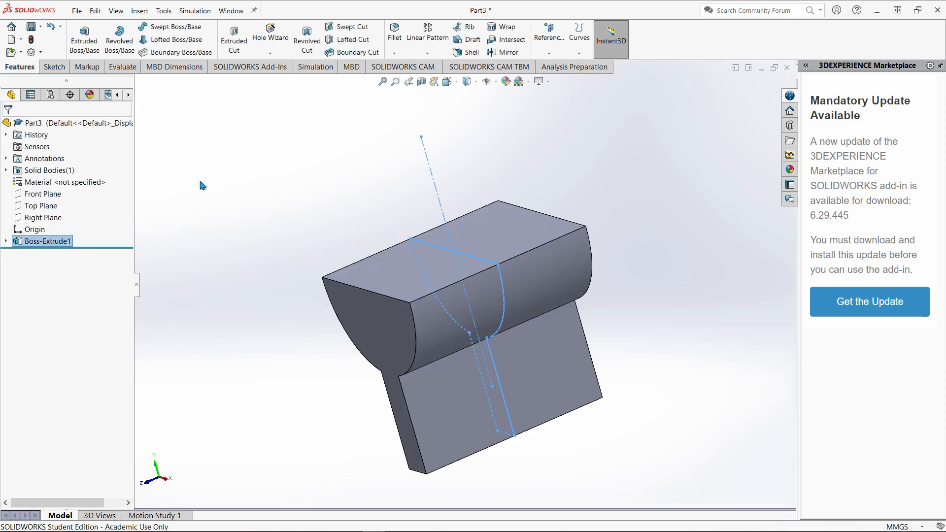
Open a new sketch on the Right Plane and orient the view normal to it.
middle_drag(229, 214, 185, 228)
click(201, 236)
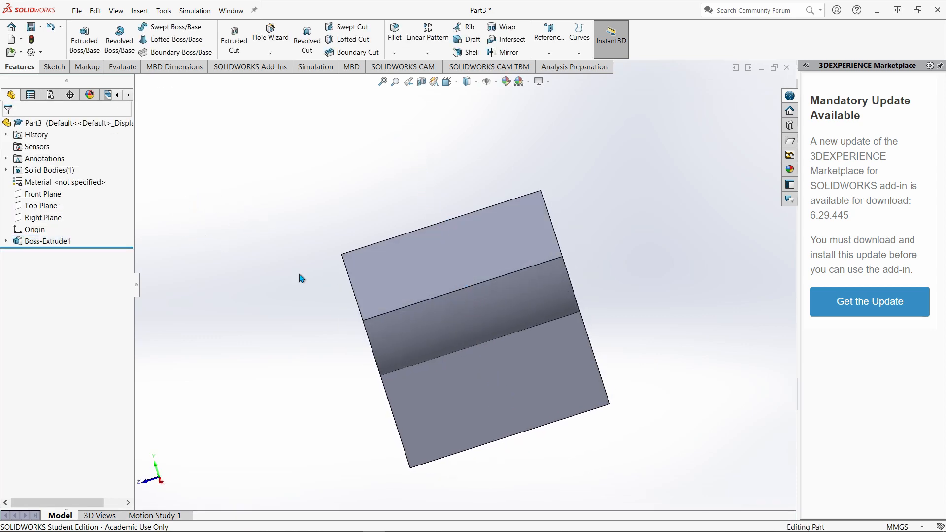
middle_drag(258, 290, 291, 250)
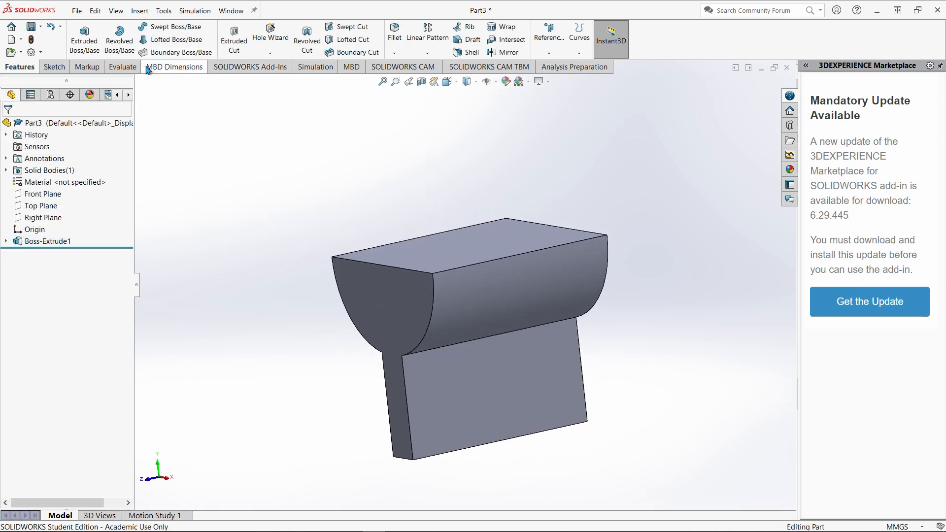
click(59, 71)
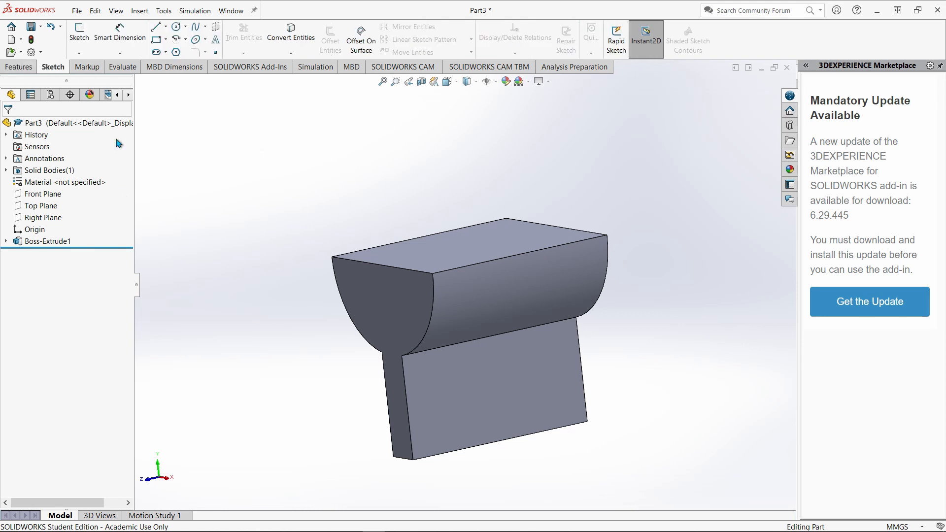
click(41, 218)
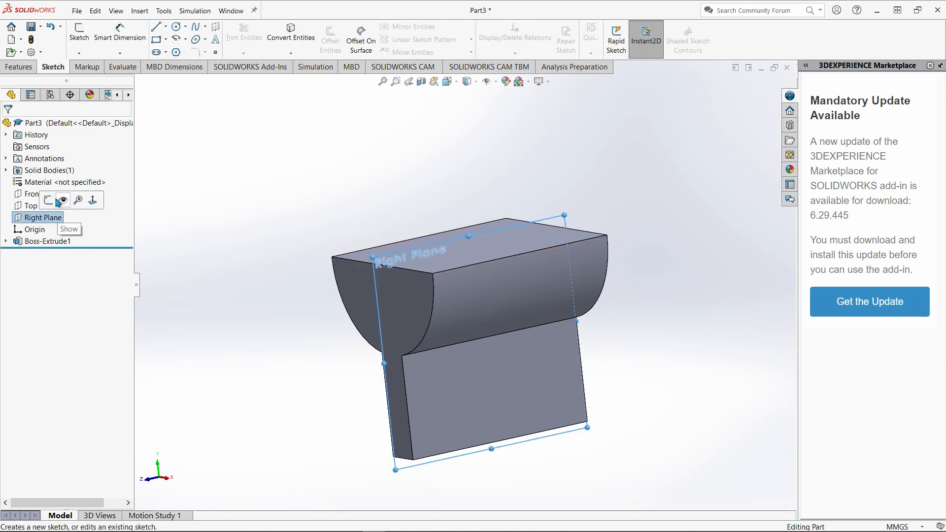
click(48, 200)
right_click(59, 252)
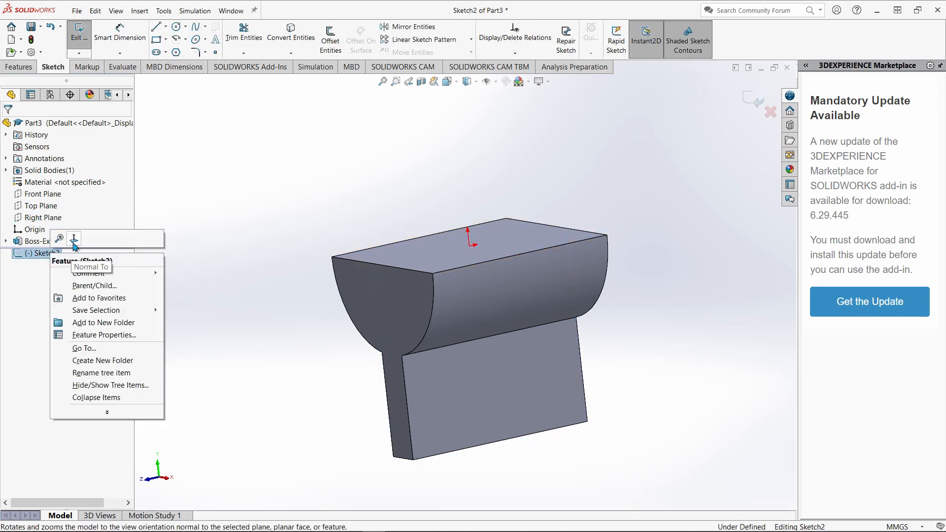
click(74, 239)
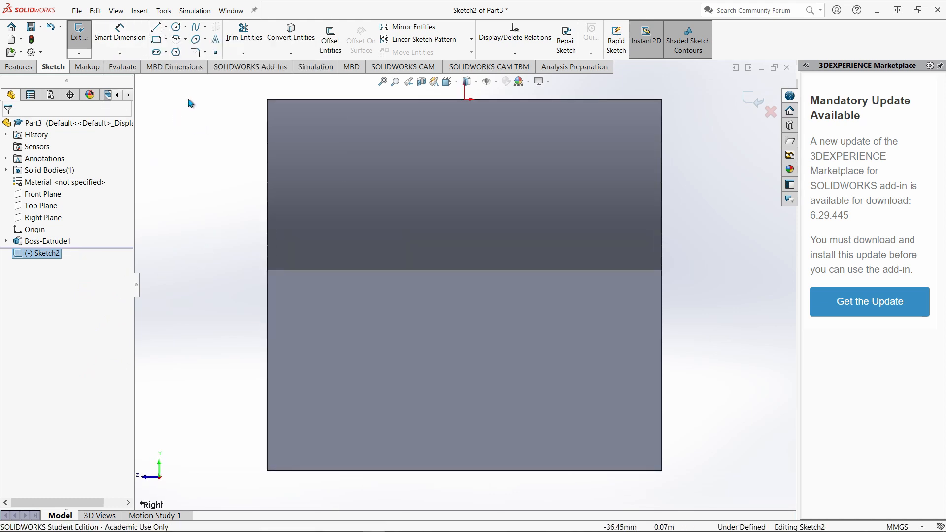
Draw a vertical centerline through the origin, starting above the block's upper edge and ending inside its lower half.
click(159, 28)
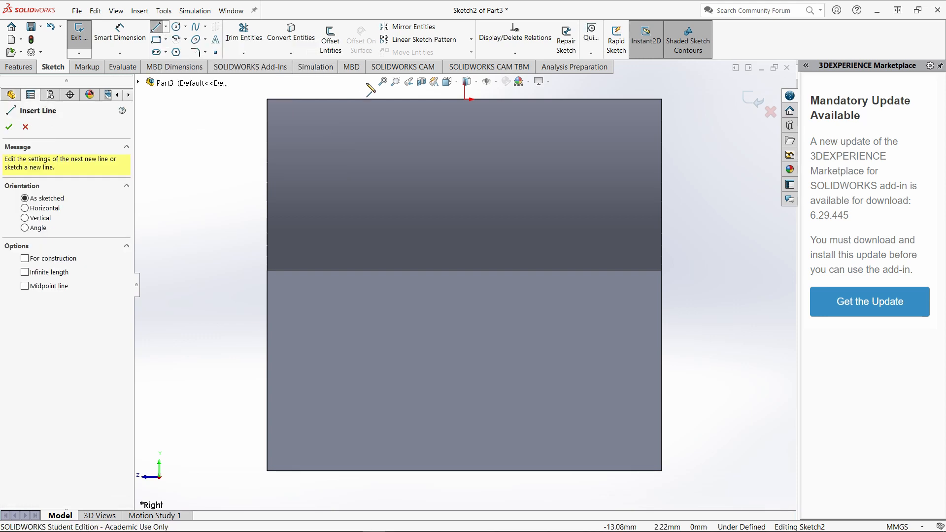
click(166, 27)
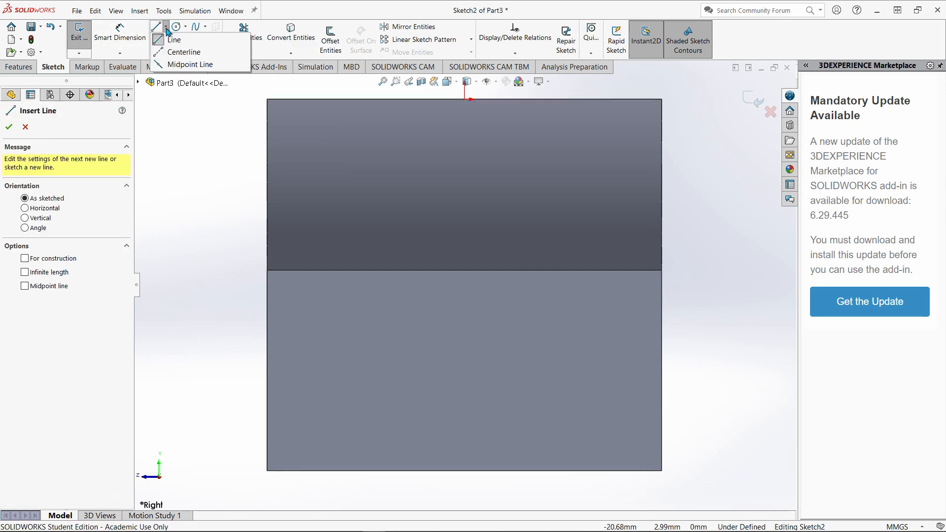
click(180, 53)
scroll(474, 125, up, 2)
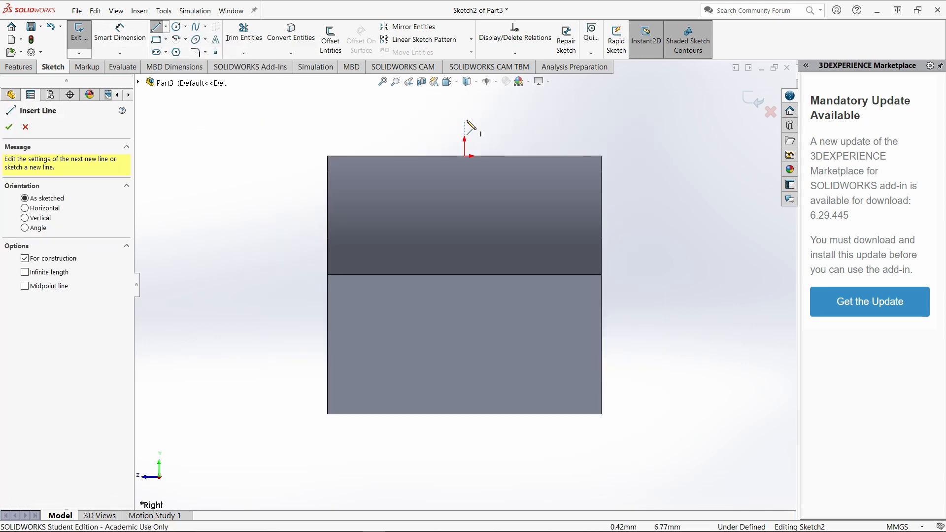
click(464, 117)
click(465, 340)
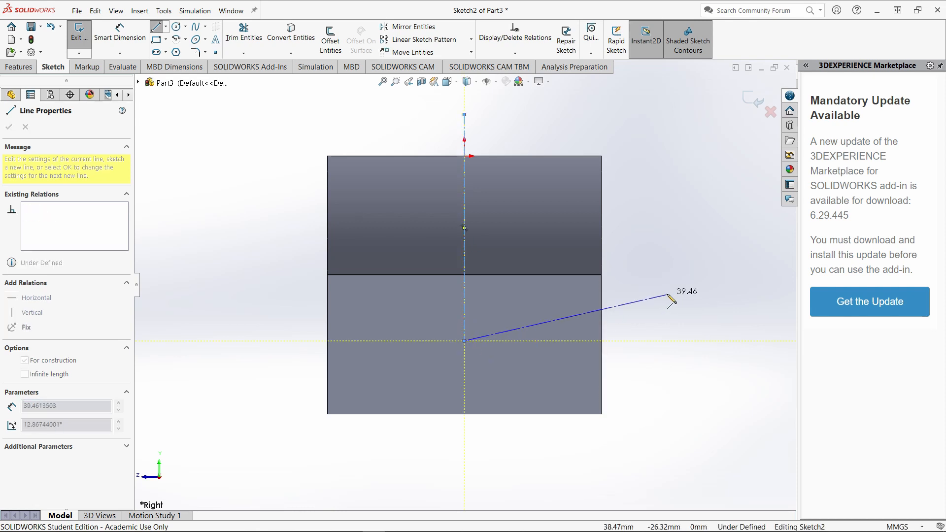
key(Escape)
Sketch a closed inverted-T profile across the block's full width and height, with a stem about 7.7 mm wide and a base about 5 mm thick.
click(160, 30)
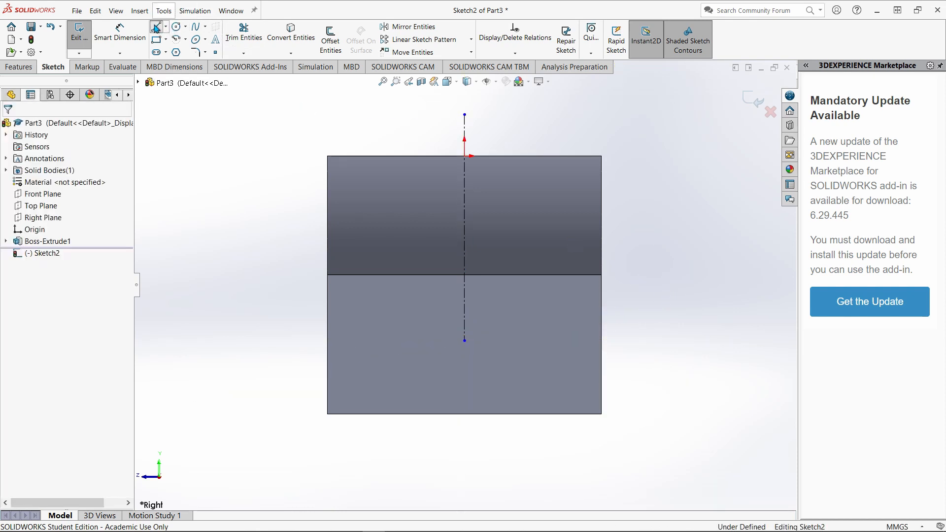
click(450, 156)
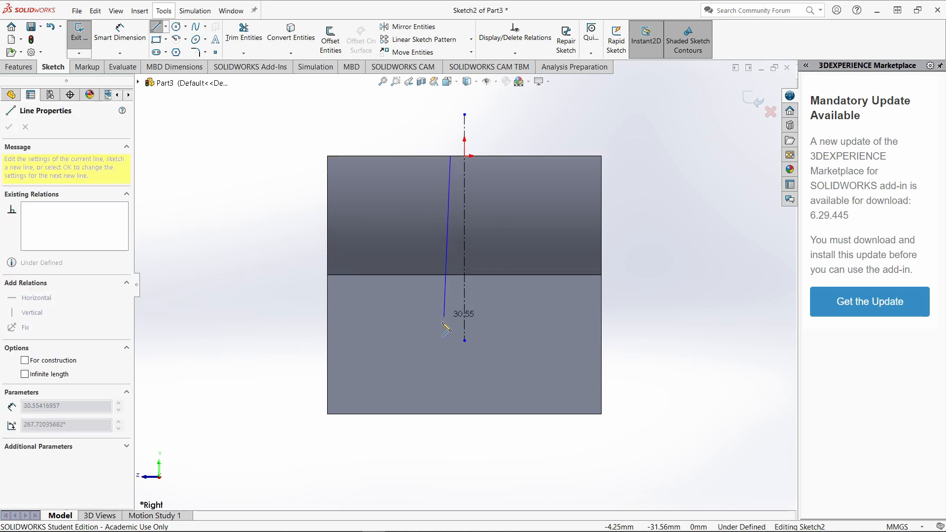
click(450, 389)
click(328, 390)
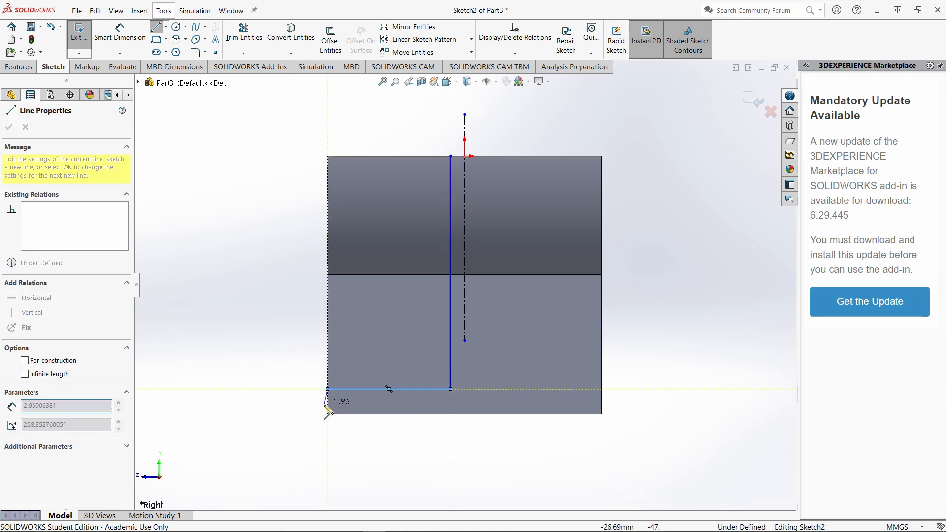
click(328, 413)
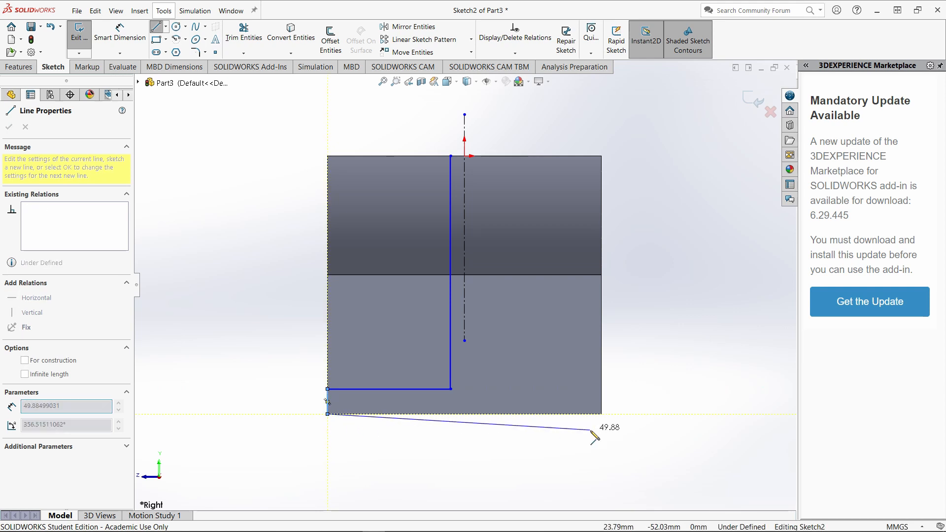
click(601, 414)
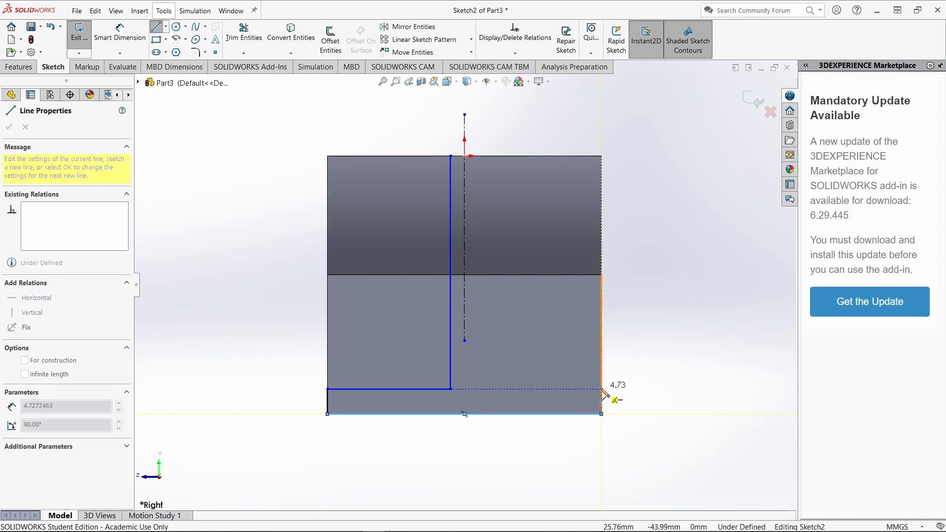
click(601, 385)
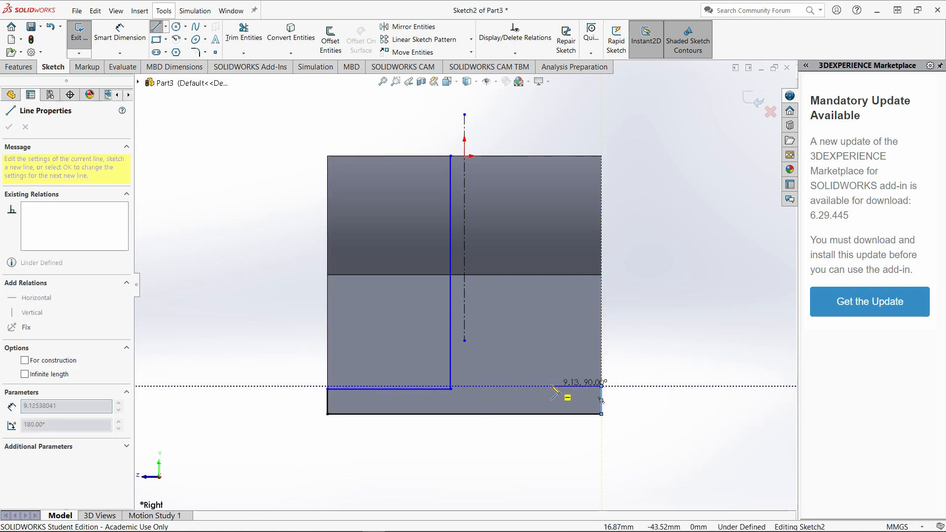
click(491, 386)
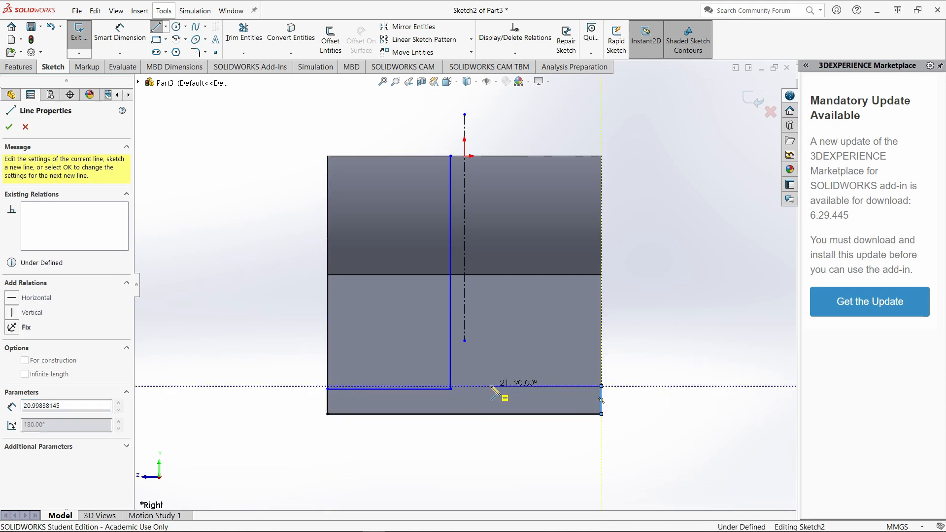
click(491, 156)
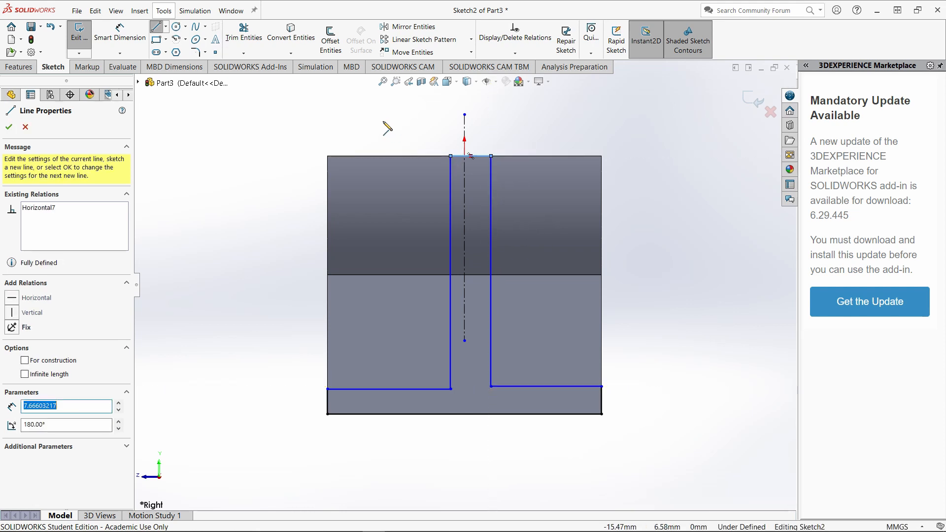
click(156, 30)
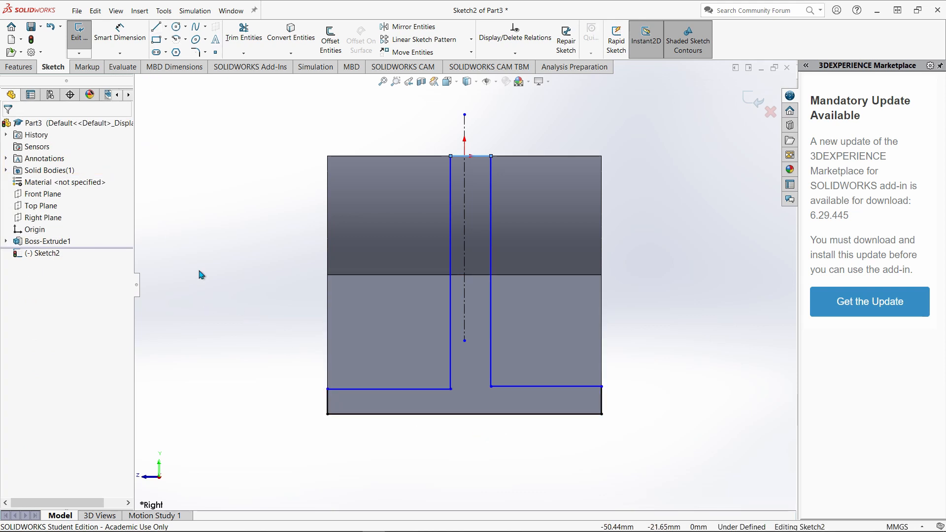
Make the two horizontal shoulder lines of the inverted-T base collinear.
click(379, 389)
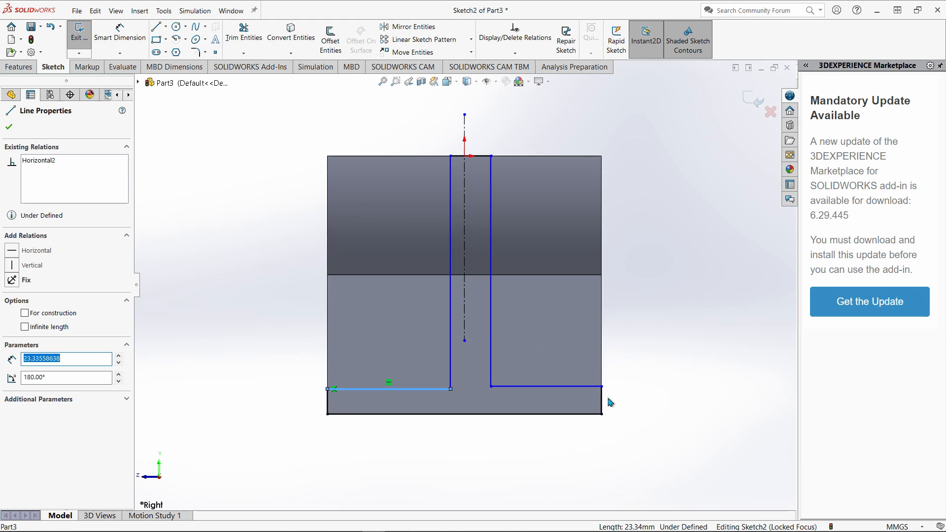
ctrl+click(520, 386)
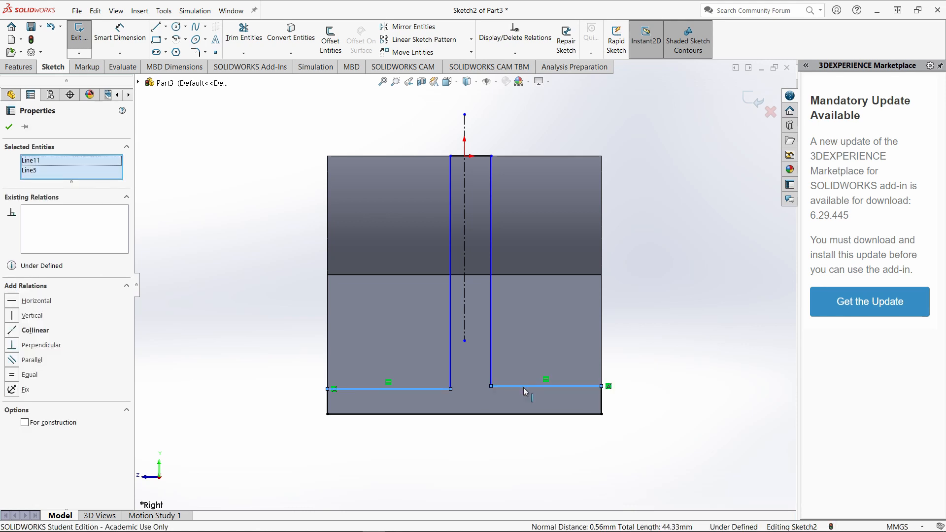
click(577, 343)
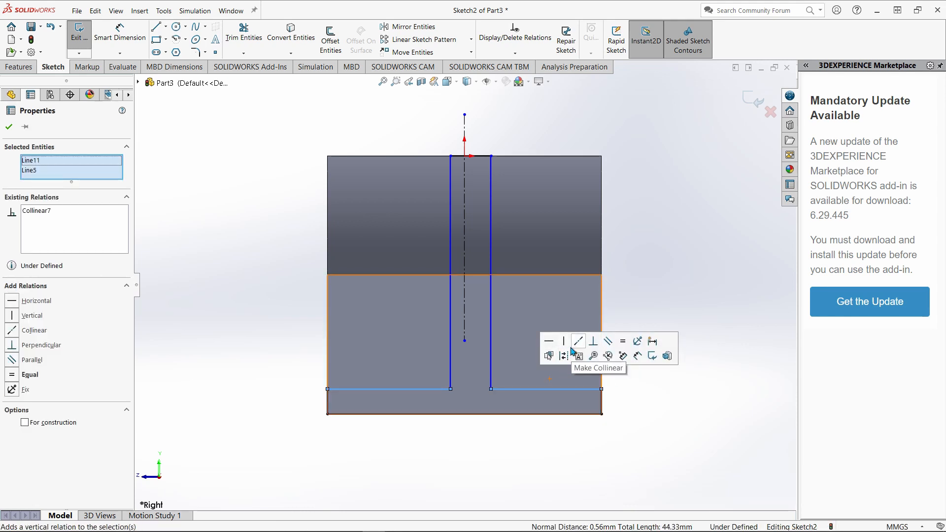
click(254, 307)
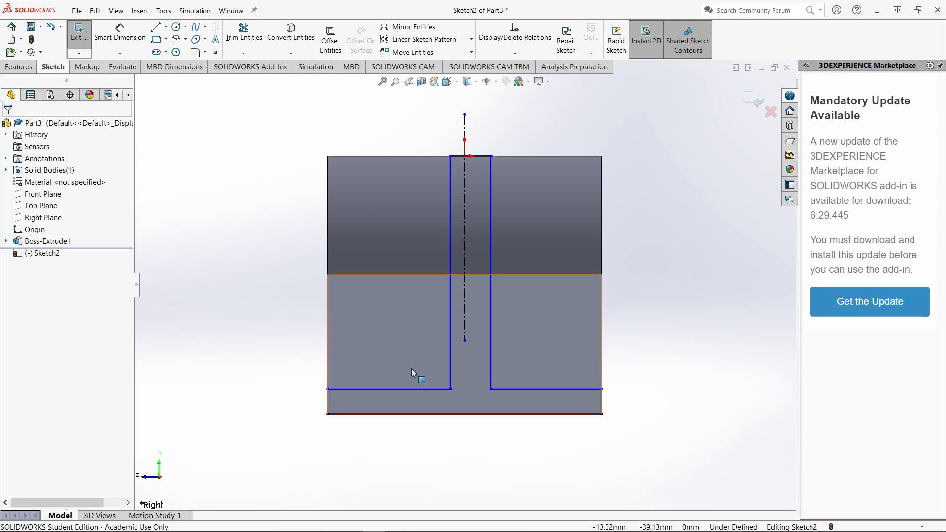
Make the two vertical stem lines of the profile symmetric about the centerline.
click(448, 276)
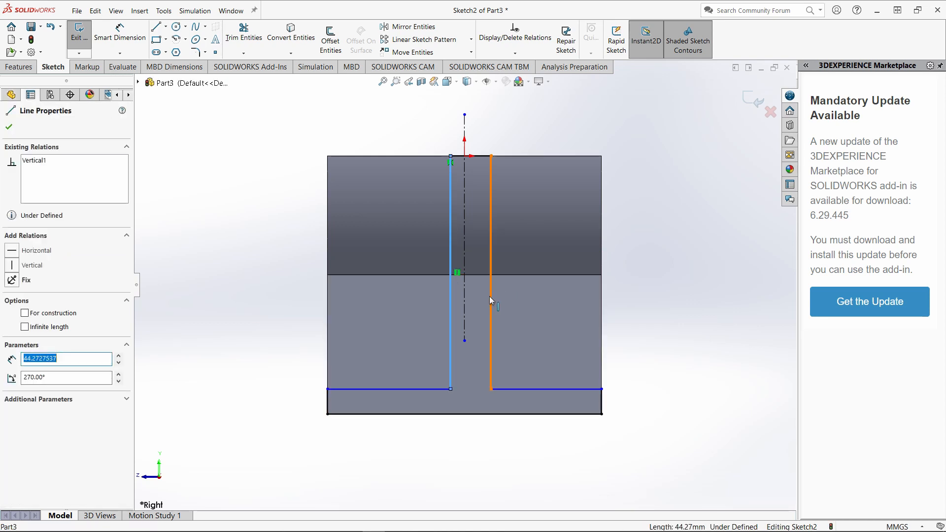
ctrl+click(490, 296)
ctrl+click(465, 289)
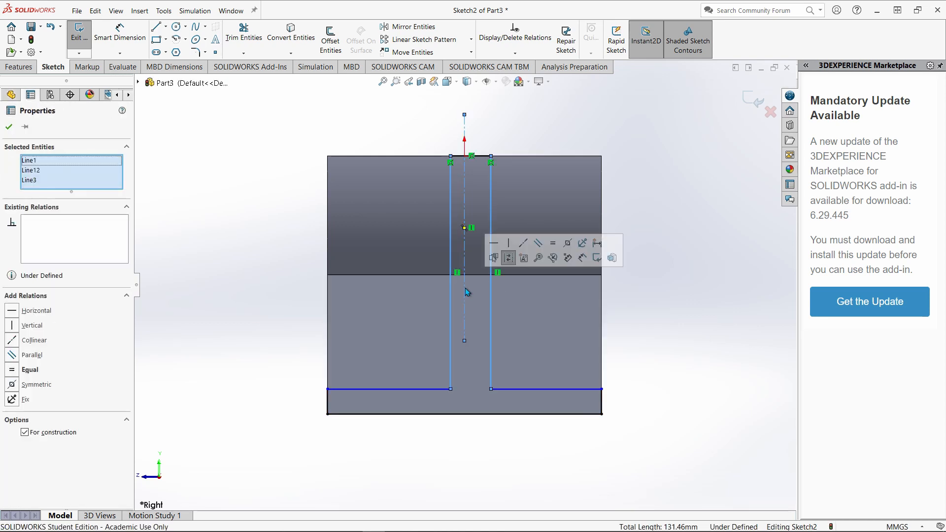
click(563, 245)
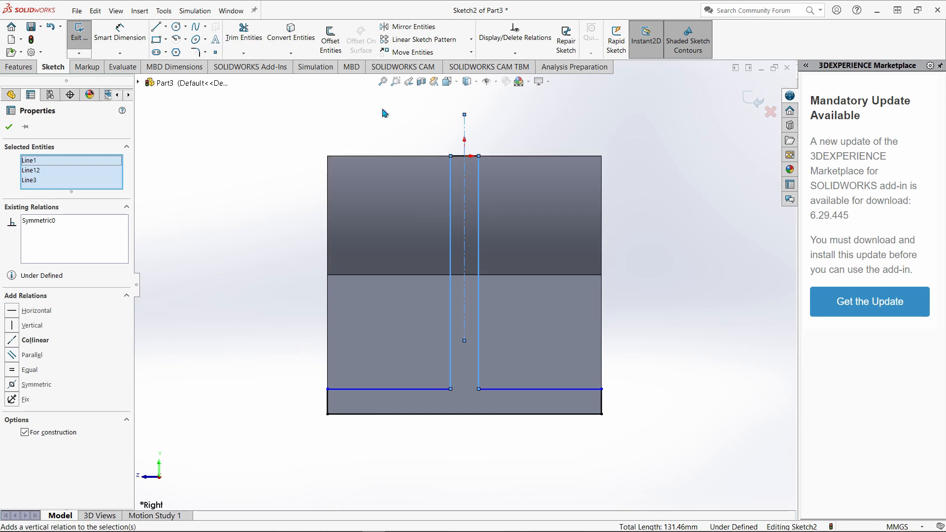
click(380, 123)
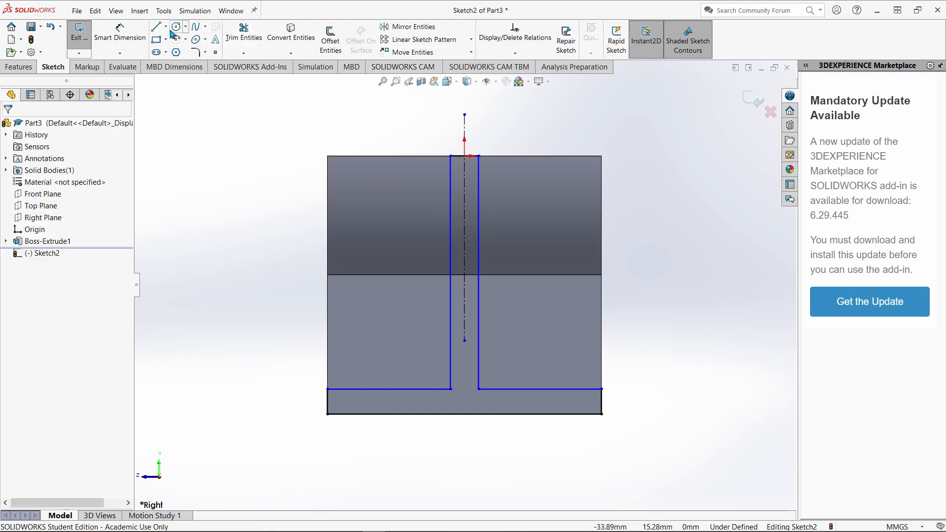
Dimension the short vertical side of the inverted-T base and set its height to 9 mm.
click(127, 36)
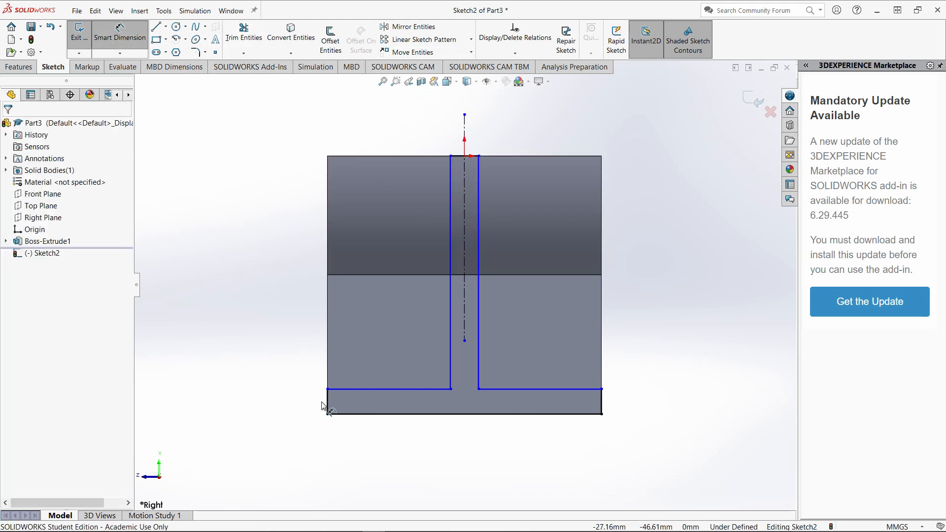
click(328, 403)
click(257, 399)
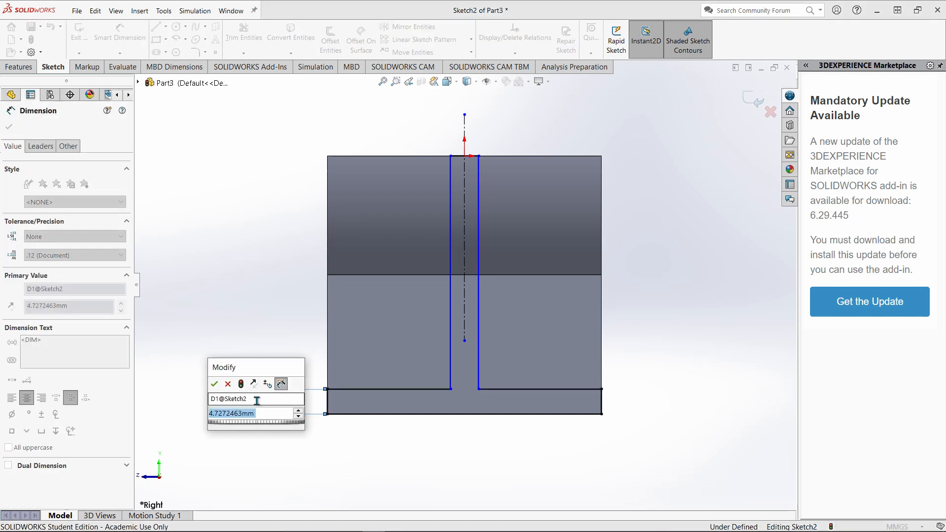
text(9)
key(Return)
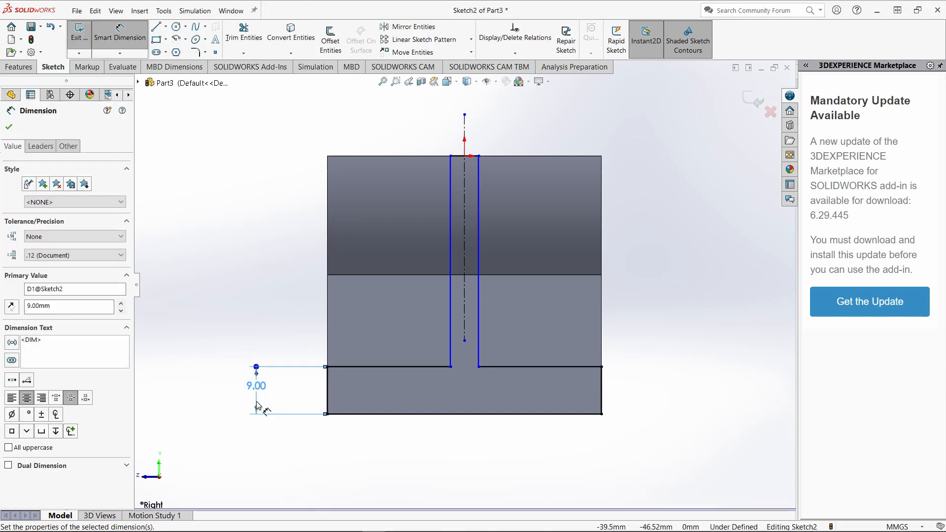
Check the reference drawing in Paint 3D, and in SOLIDWORKS dimension the width between the two vertical stem lines as 8 mm.
middle_drag(274, 414, 320, 401)
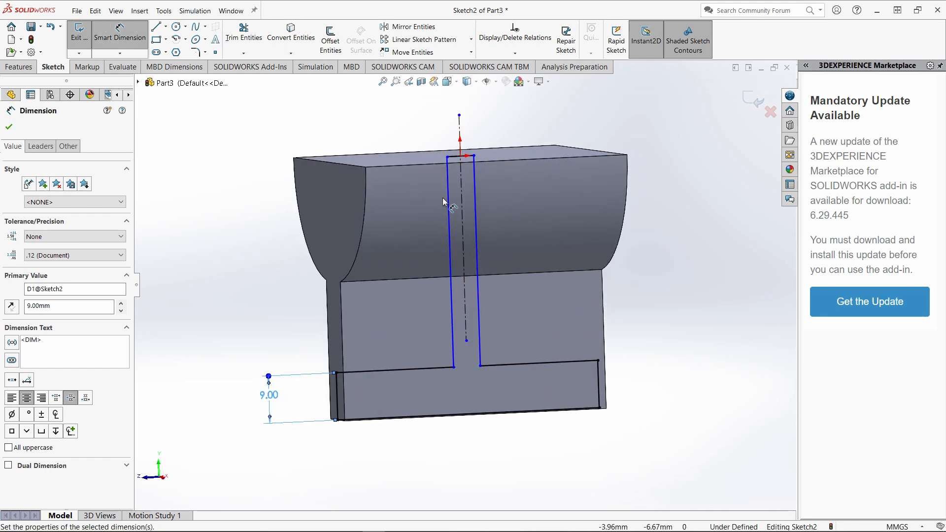
middle_drag(567, 309, 493, 276)
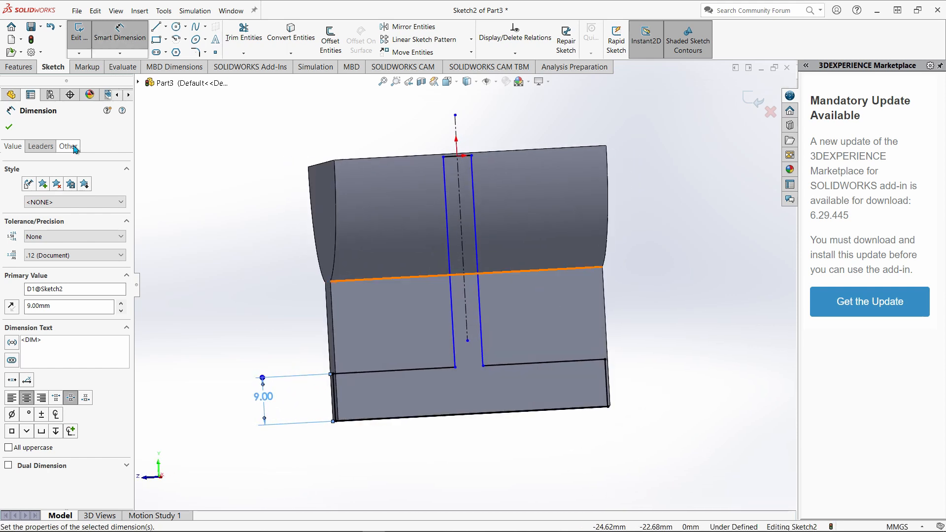
click(138, 44)
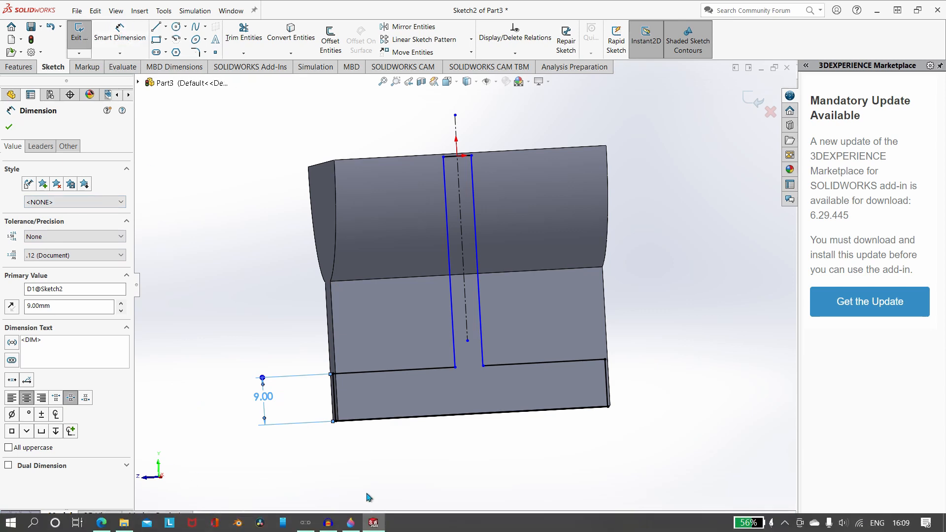
click(351, 522)
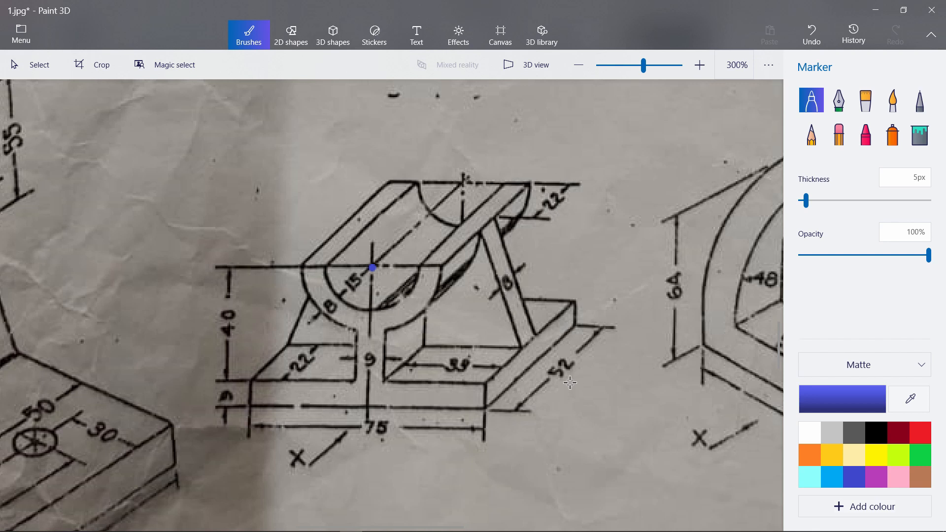
mouse_move(436, 531)
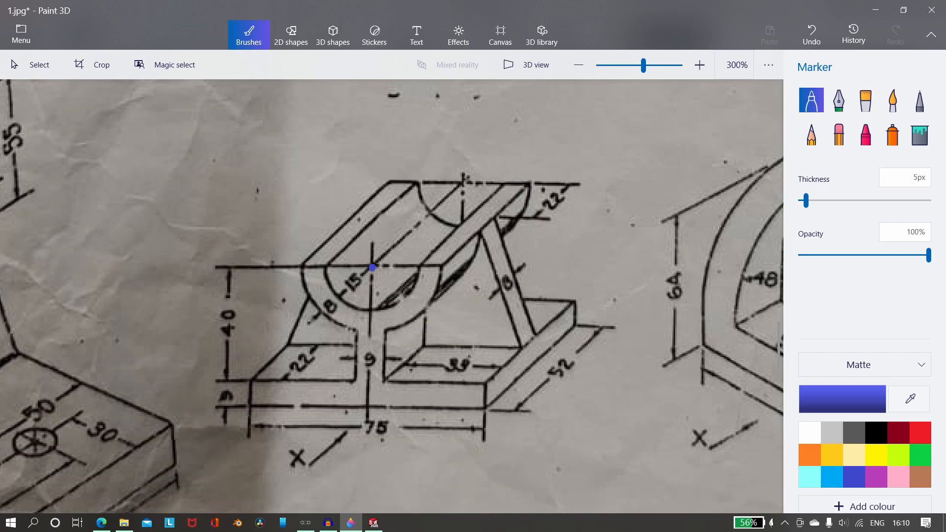
click(377, 524)
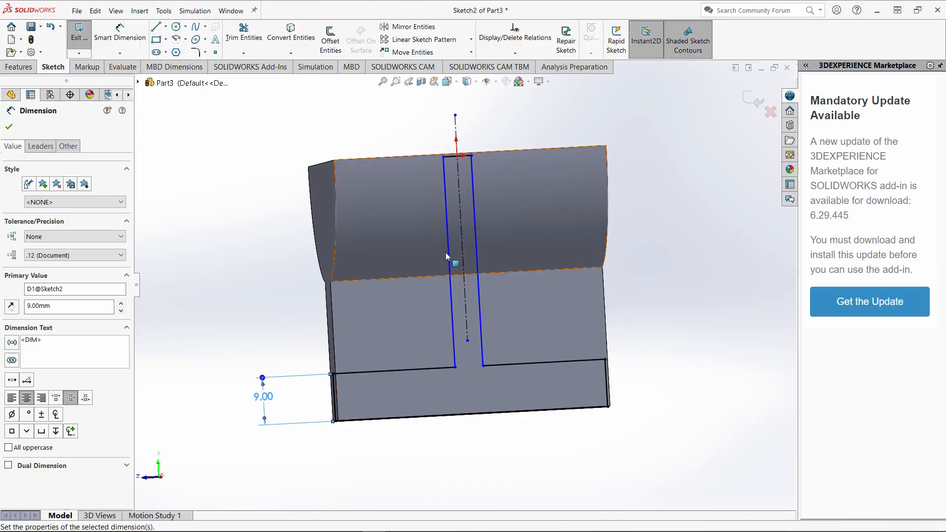
click(120, 34)
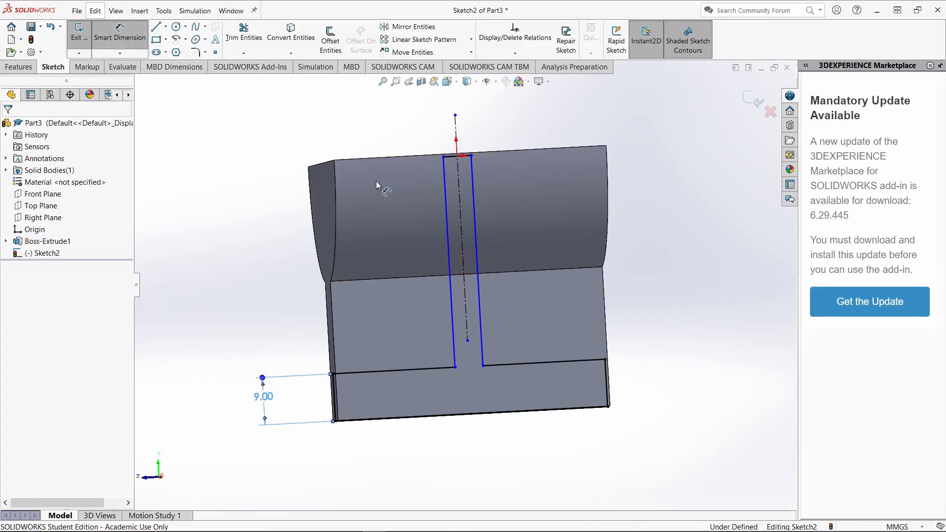
click(446, 197)
click(473, 188)
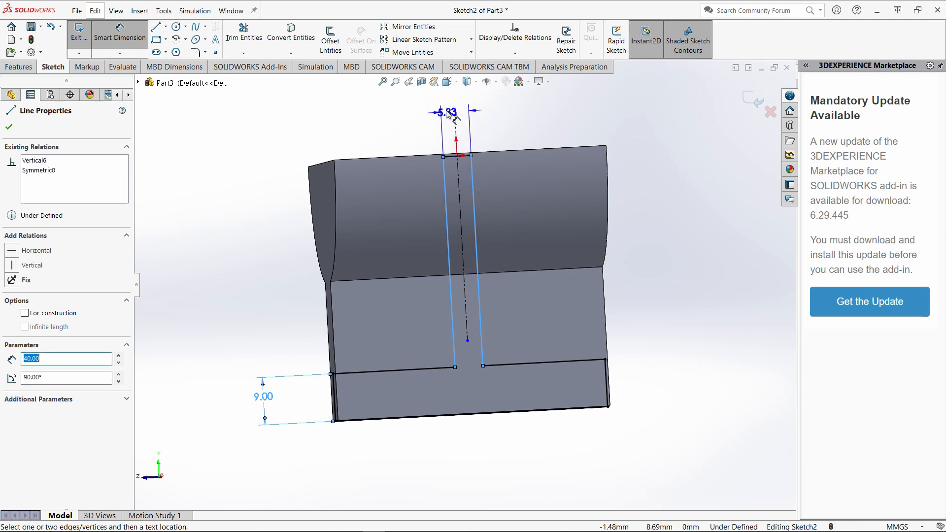
click(447, 112)
text(8.00mm)
key(Return)
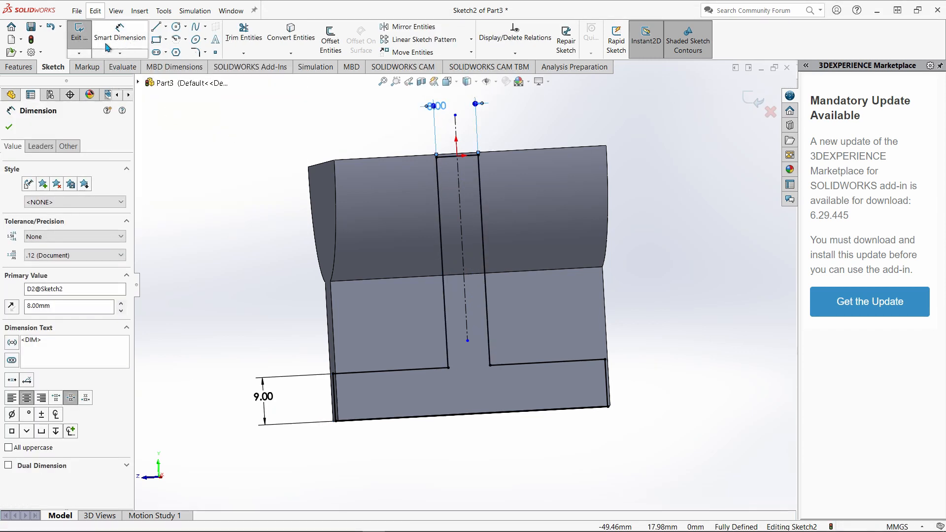
Finish the inverted-T sketch and start extruding it as a boss with the Mid Plane end condition.
click(79, 33)
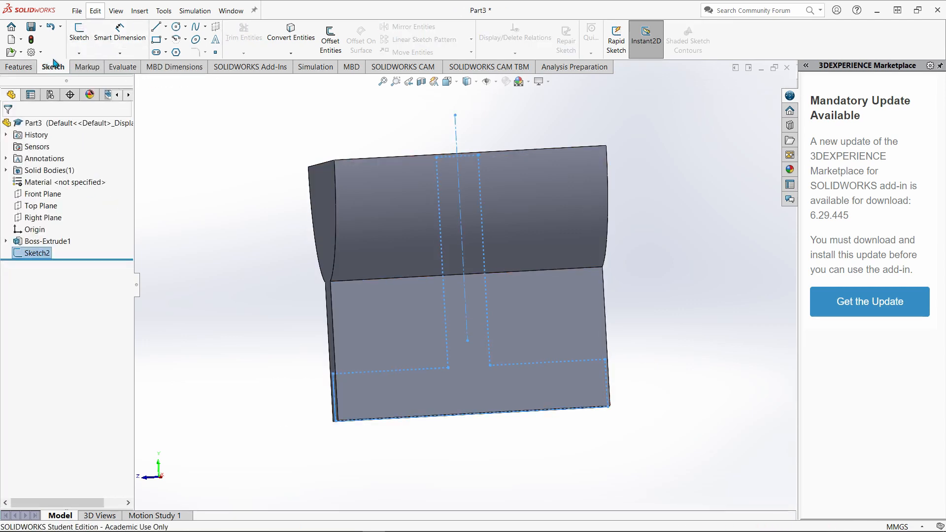
click(18, 67)
click(84, 39)
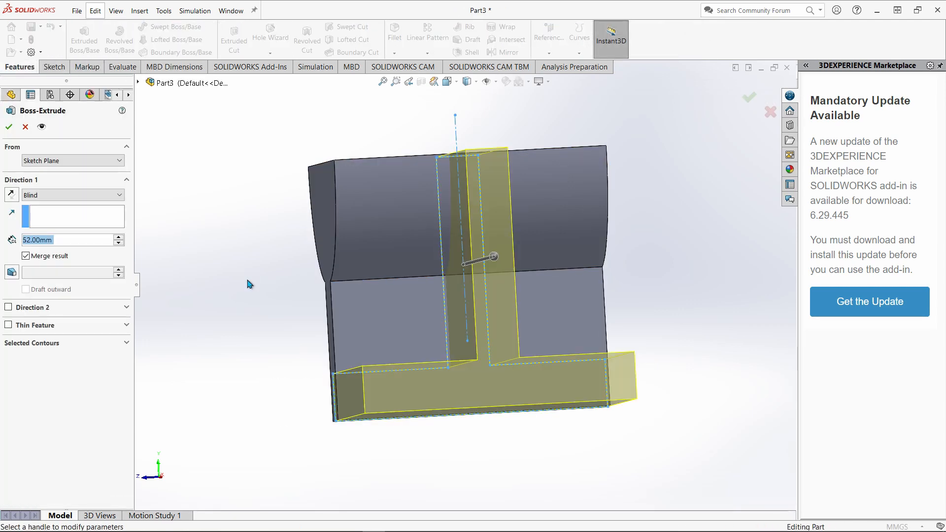
middle_drag(283, 284, 308, 292)
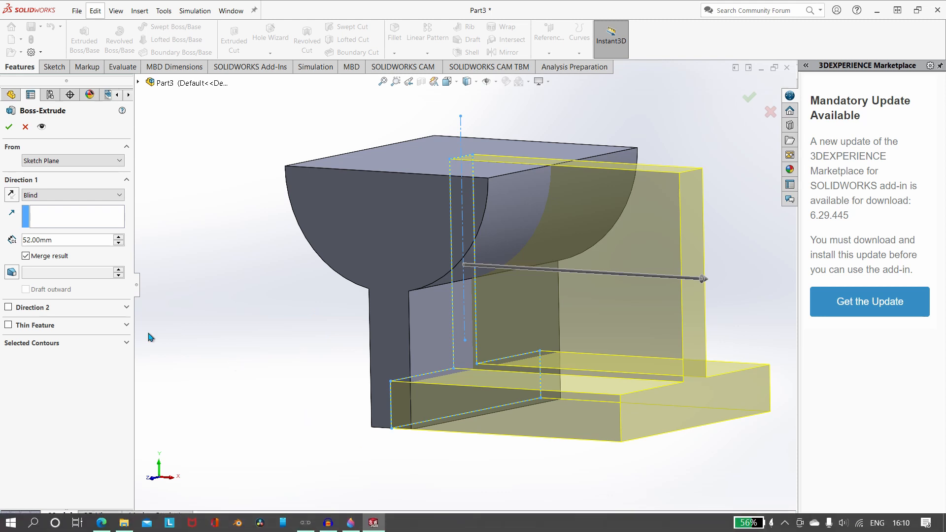
click(52, 195)
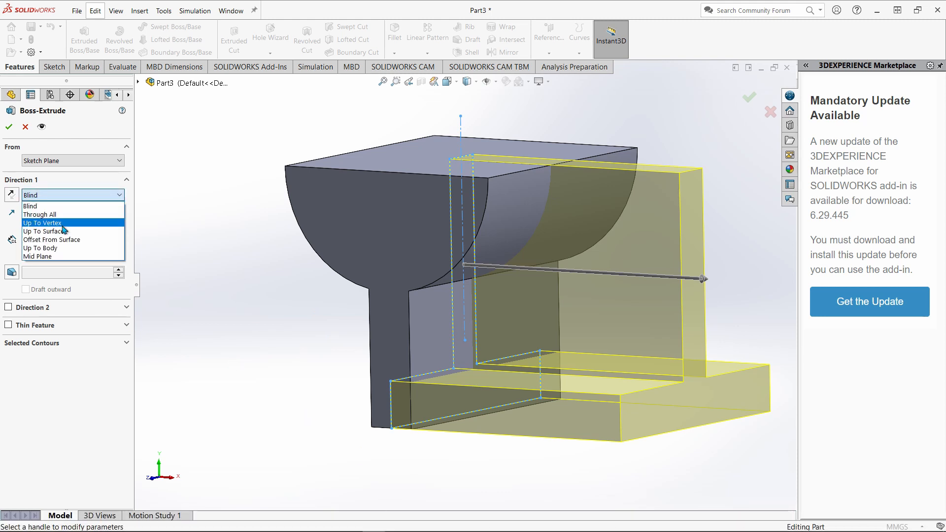
click(61, 257)
middle_drag(188, 329, 215, 315)
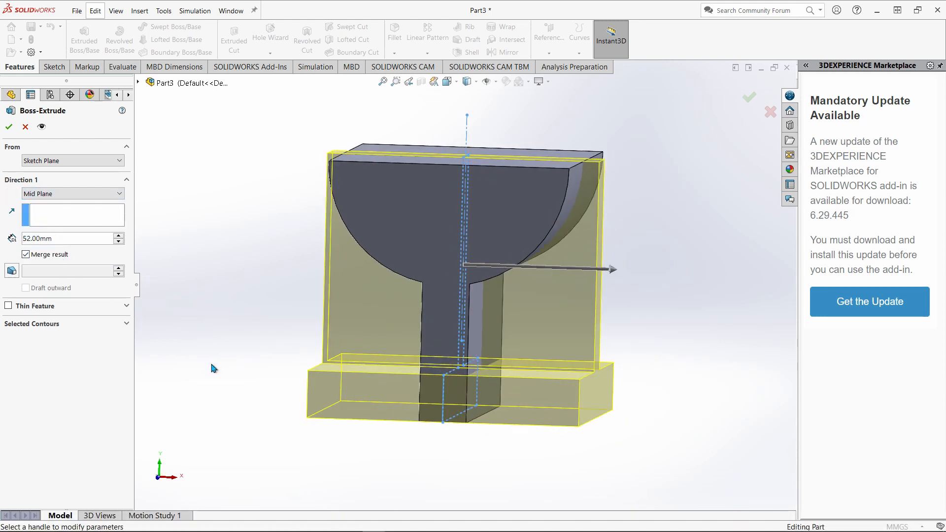
Check the base length in the Paint 3D reference drawing, and in SOLIDWORKS complete the mid-plane extrusion with a 75 mm depth.
click(352, 523)
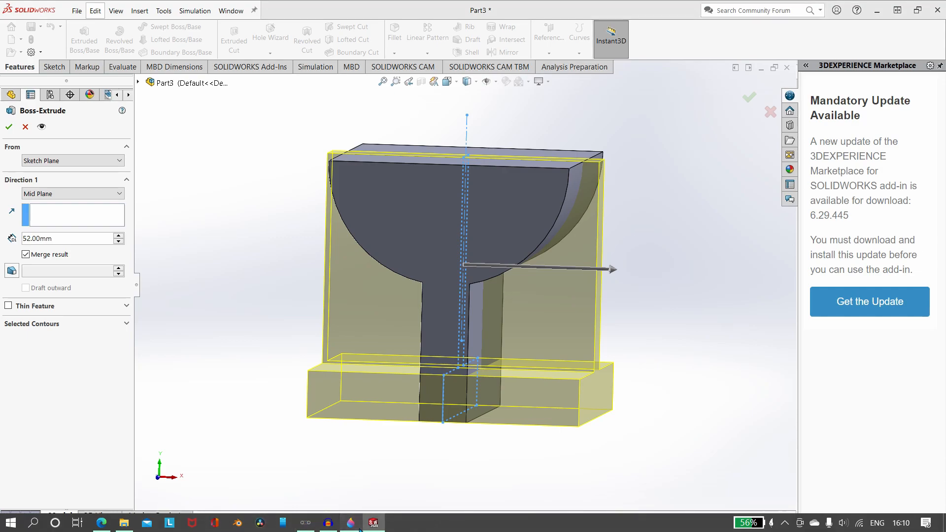
mouse_move(422, 531)
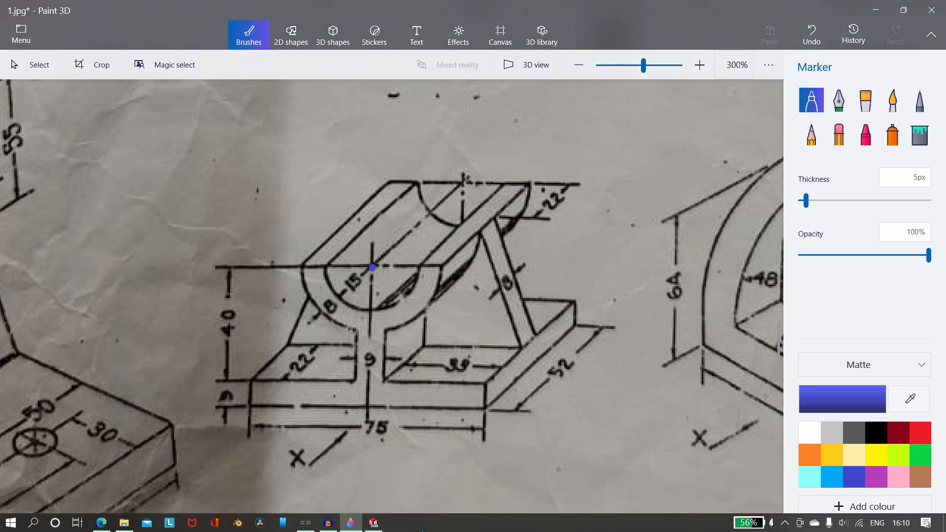
click(374, 524)
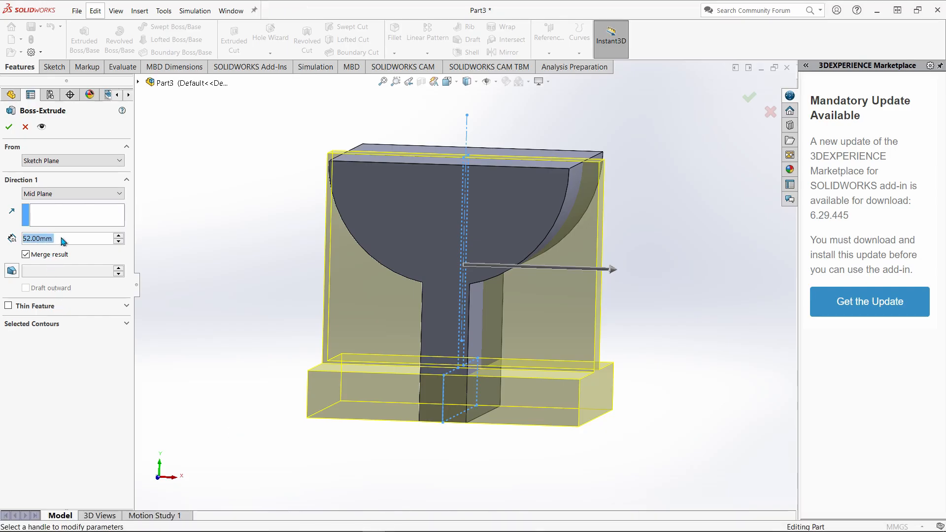
text(75)
key(Return)
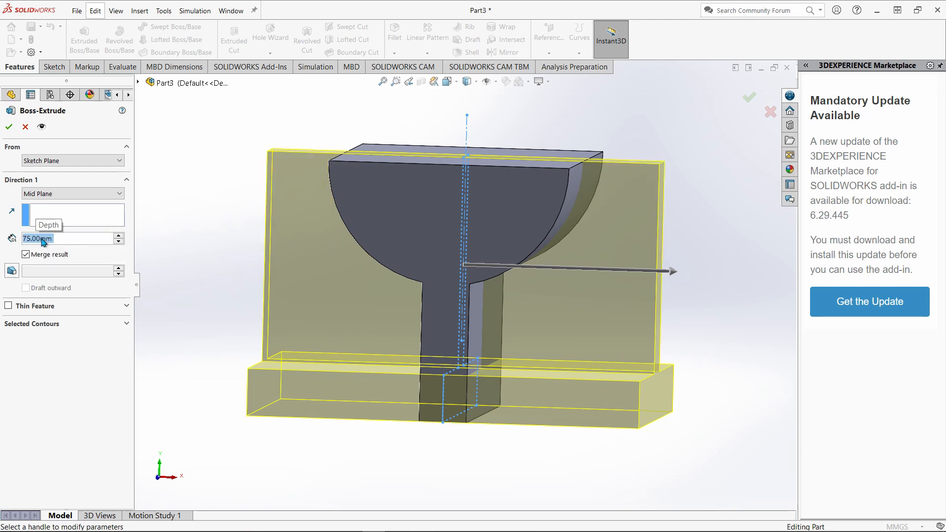
click(8, 129)
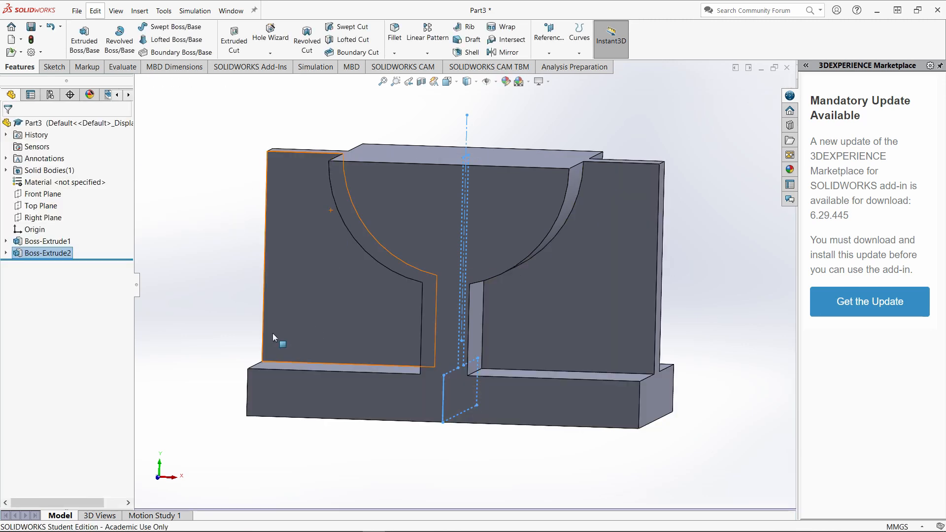
Start a sketch on the front face of the right-hand rib and view it normal to the sketch plane.
middle_drag(275, 335, 519, 339)
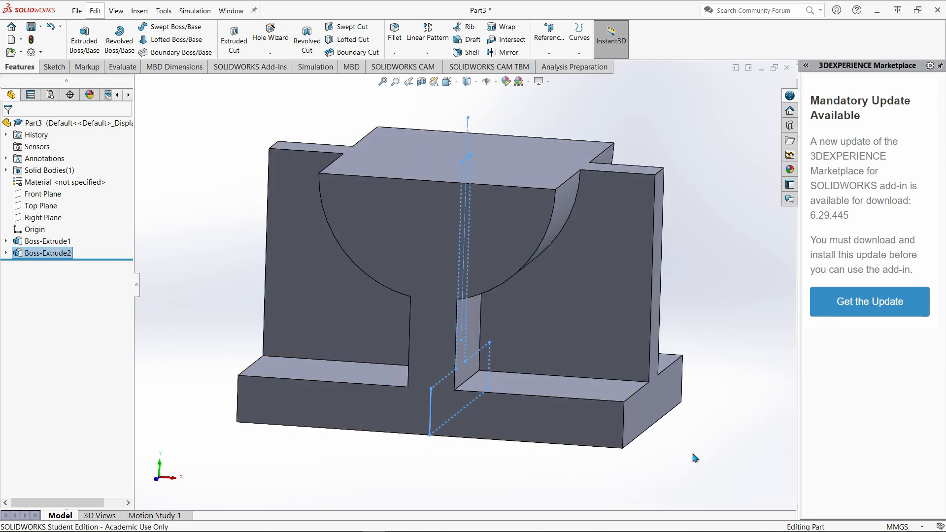
mouse_move(284, 475)
middle_down()
mouse_move(321, 458)
mouse_move(290, 451)
mouse_move(313, 469)
mouse_move(297, 469)
middle_up()
click(553, 298)
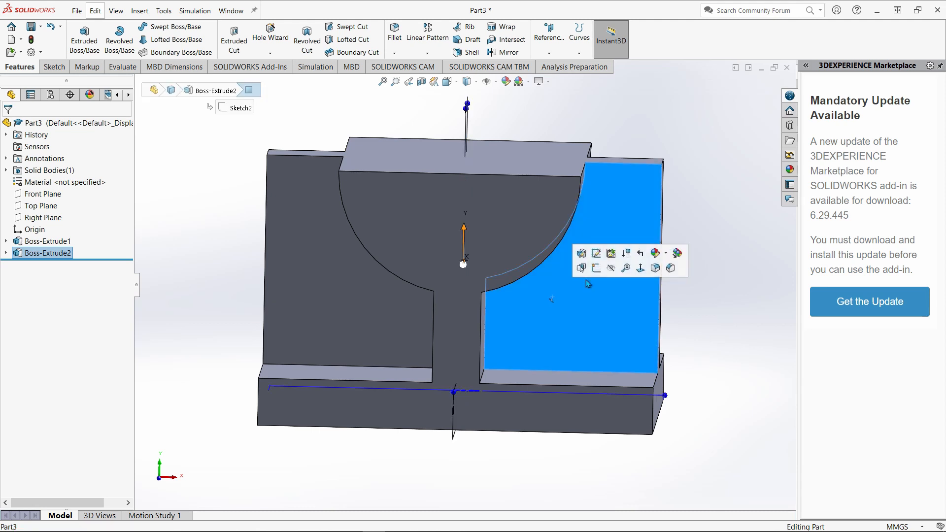
click(597, 268)
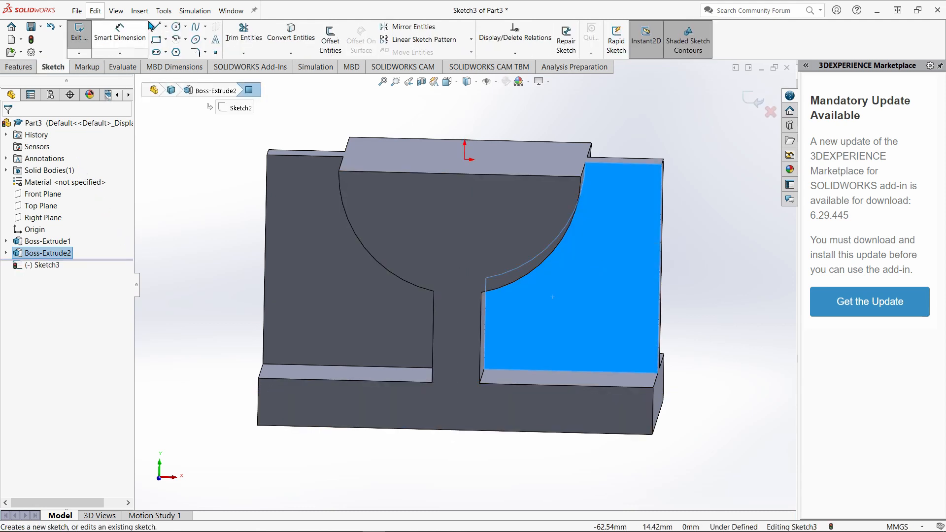
click(55, 267)
right_click(55, 267)
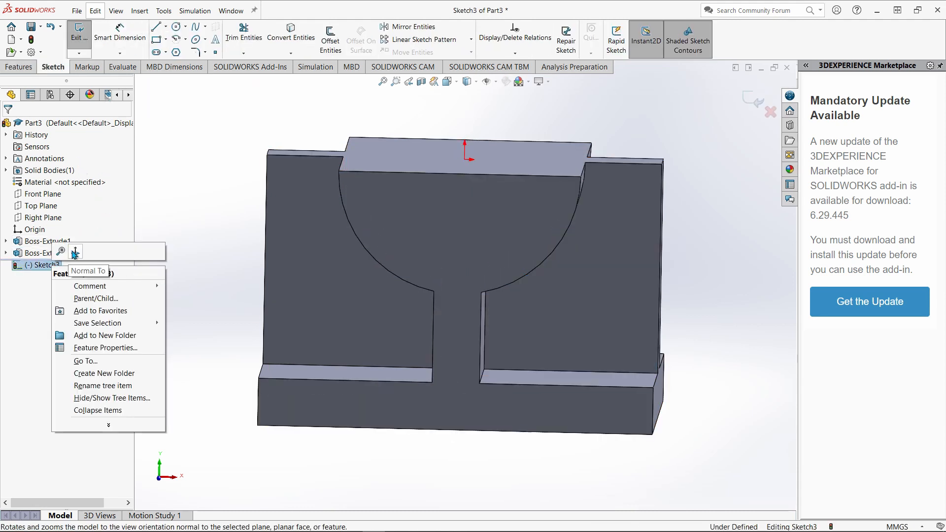
click(63, 270)
Sketch a closed triangle from the semicircle's upper right end to the rib's lower and upper outer corners, and finish the sketch.
click(157, 27)
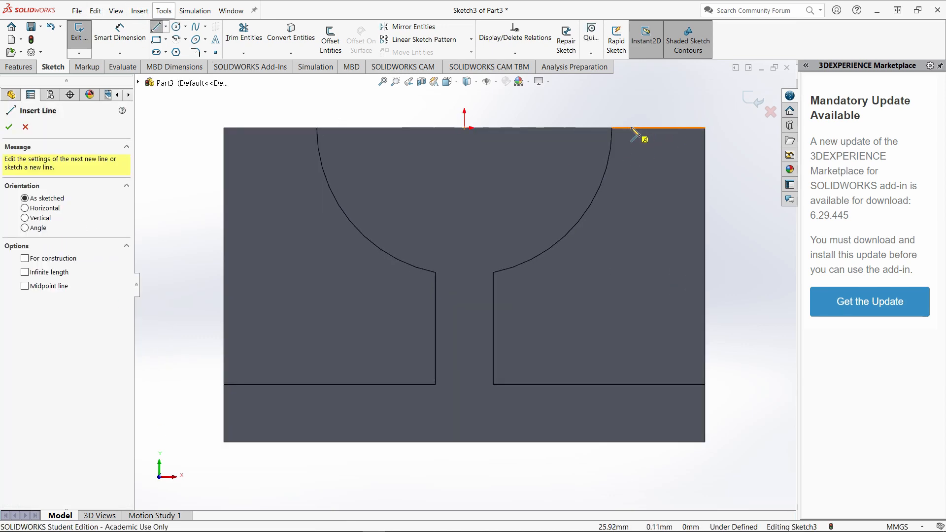
click(612, 128)
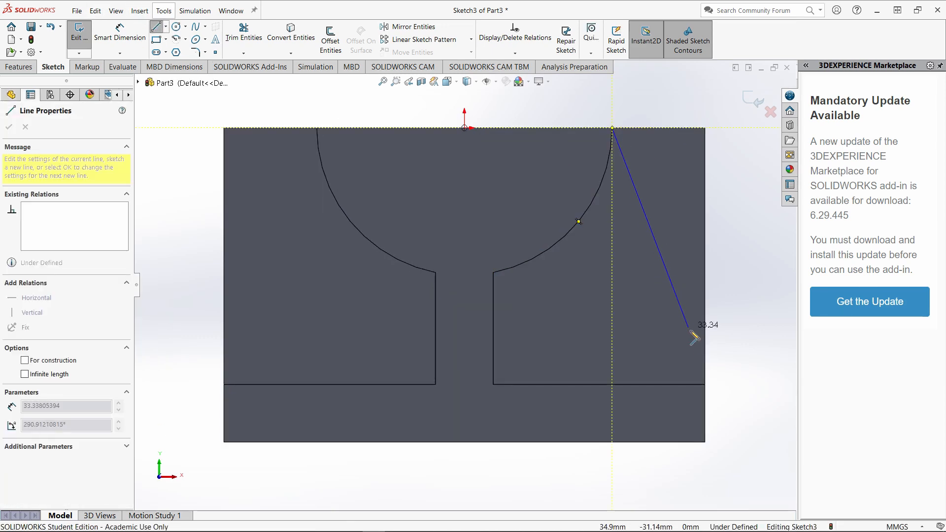
click(705, 385)
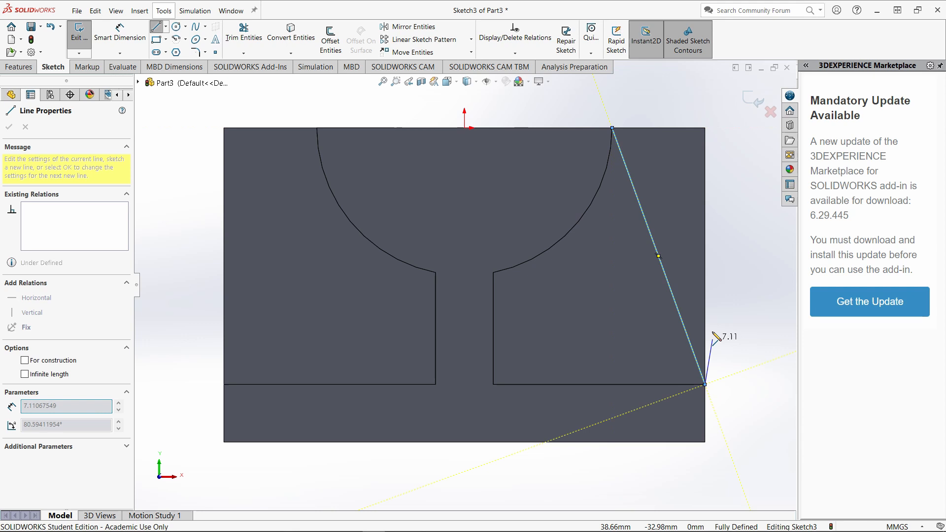
click(705, 128)
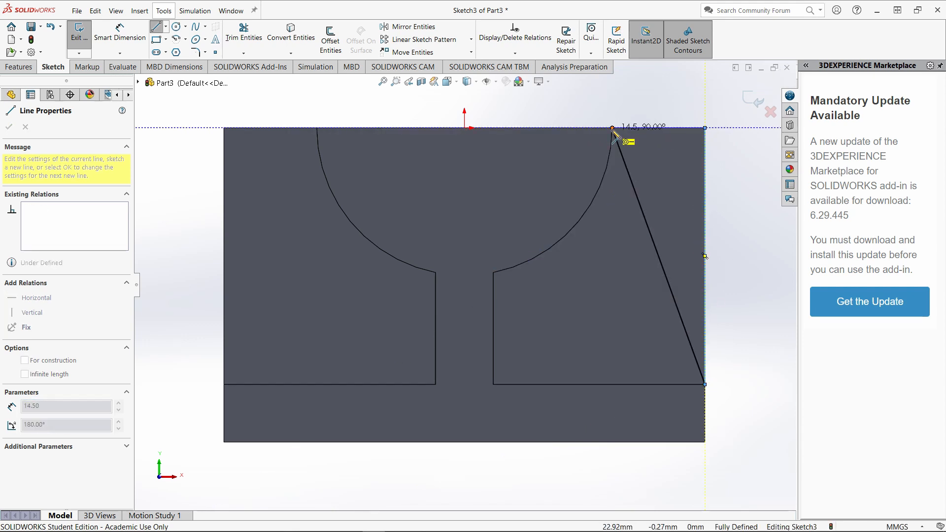
click(612, 128)
click(78, 39)
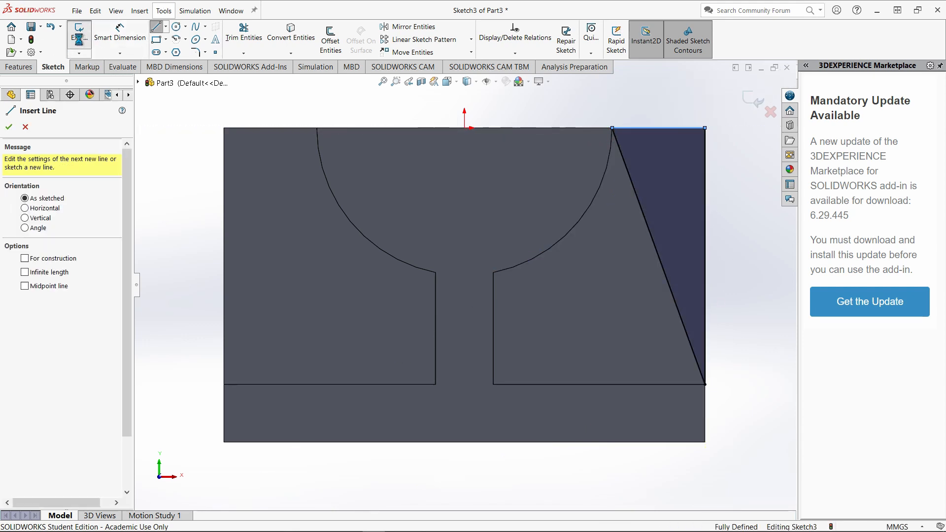
click(640, 102)
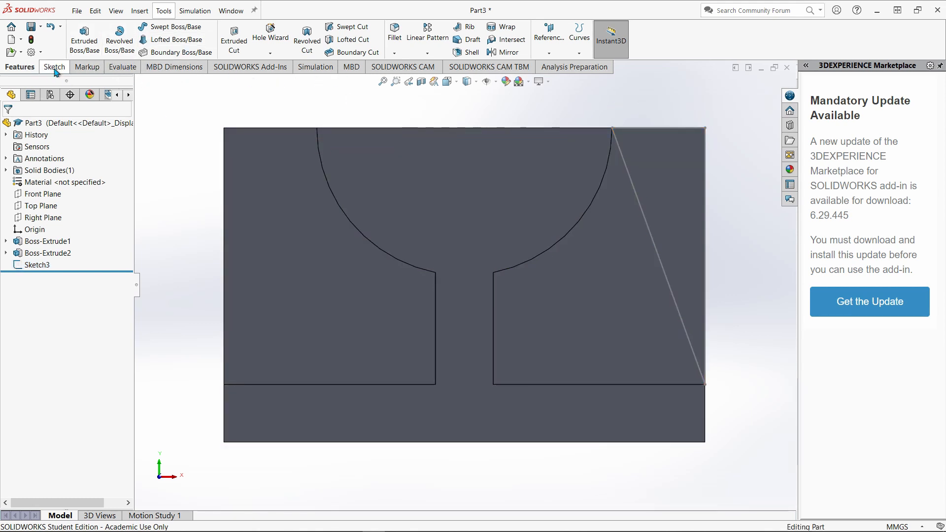
Cut the triangular profile through the right-hand rib with an extruded cut set to Through All.
click(234, 40)
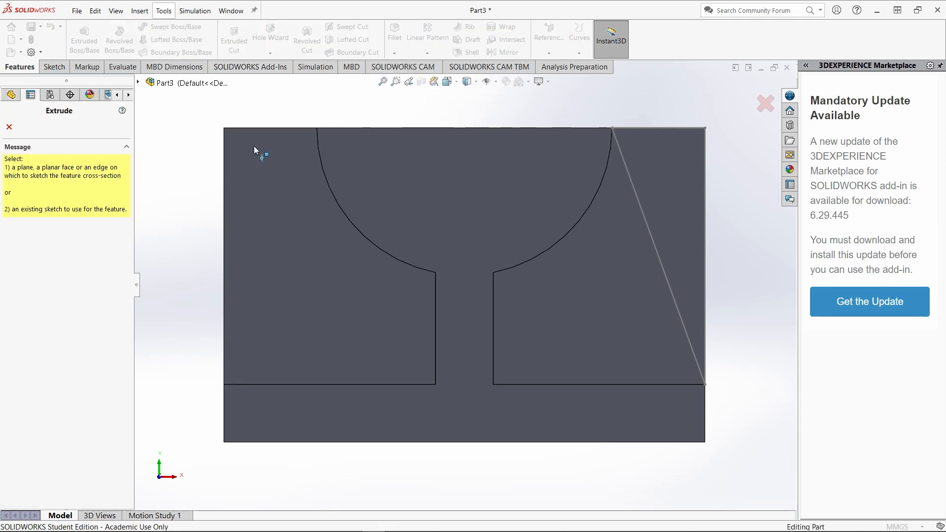
click(660, 128)
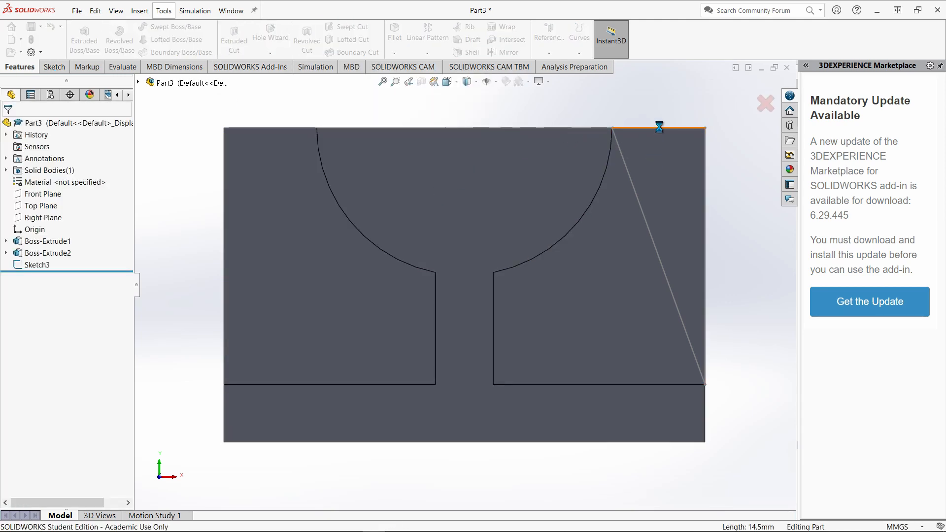
middle_drag(678, 112, 571, 158)
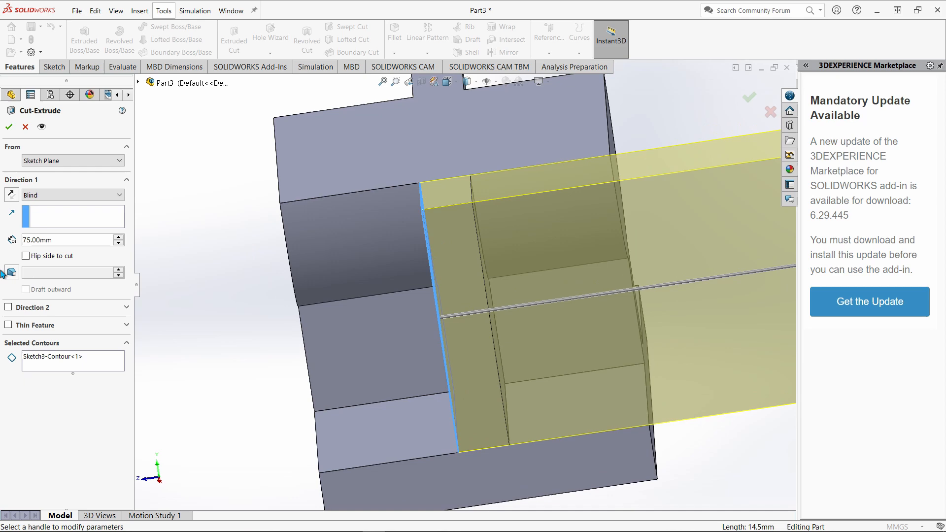
click(64, 197)
click(55, 217)
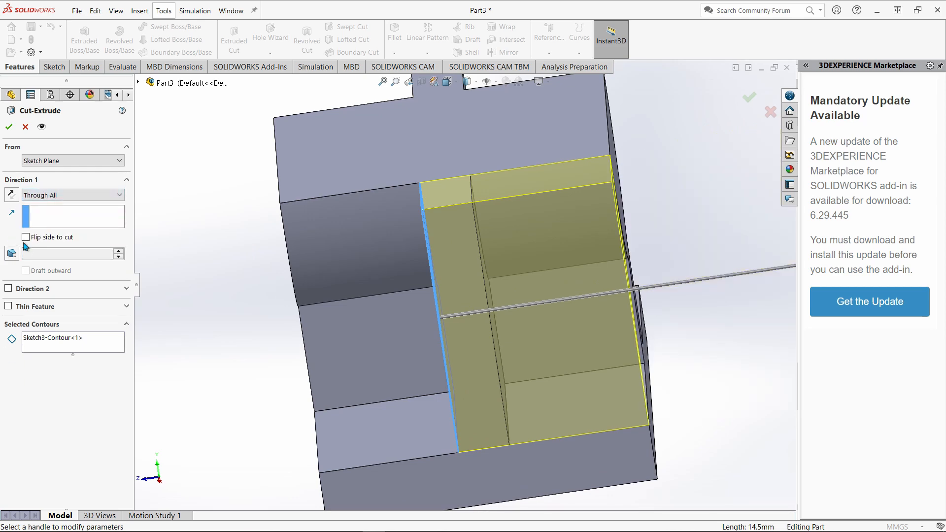
click(9, 127)
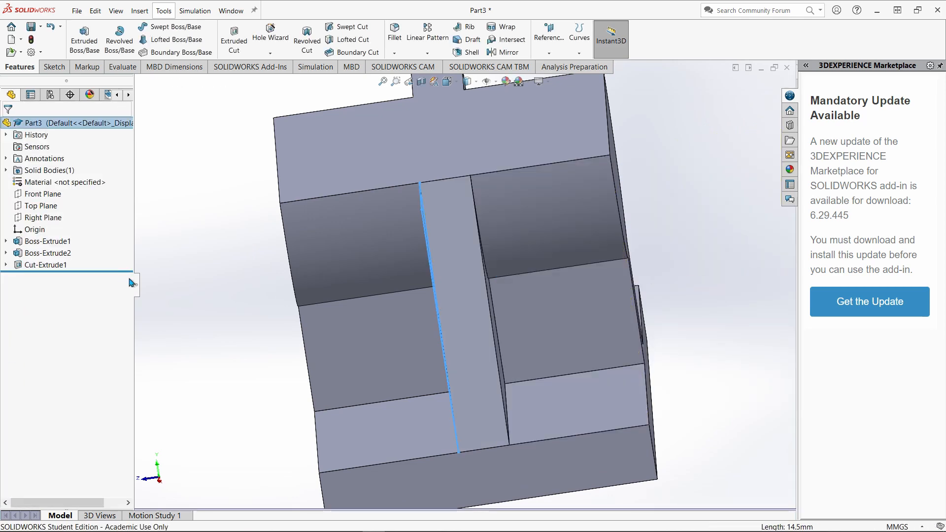
Mirror the triangular rib cut about the Right Plane to slope the opposite rib.
click(503, 52)
mouse_move(359, 291)
middle_down()
mouse_move(400, 298)
mouse_move(363, 329)
middle_up()
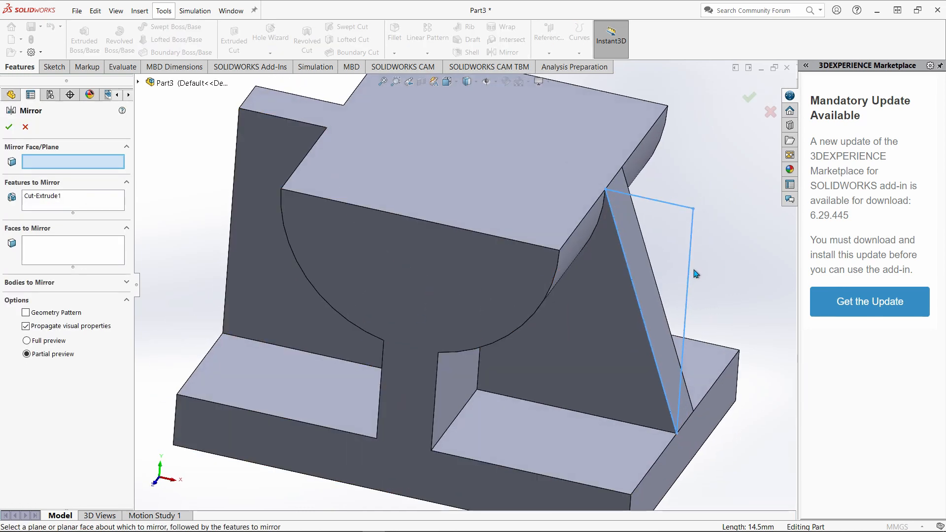
click(643, 276)
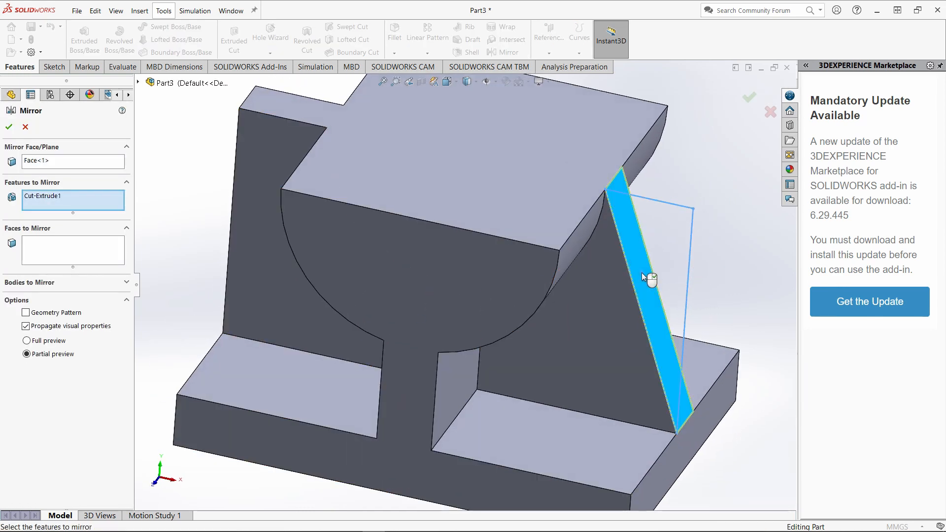
click(61, 163)
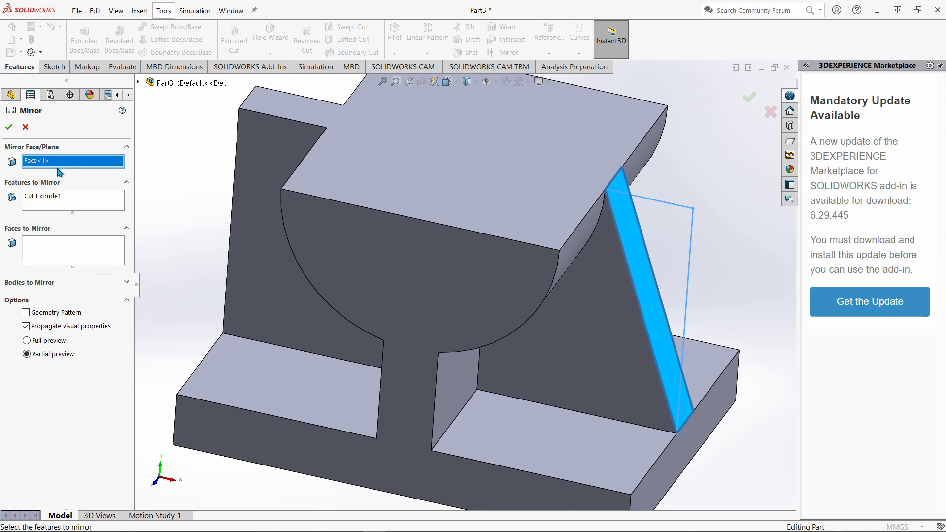
click(139, 84)
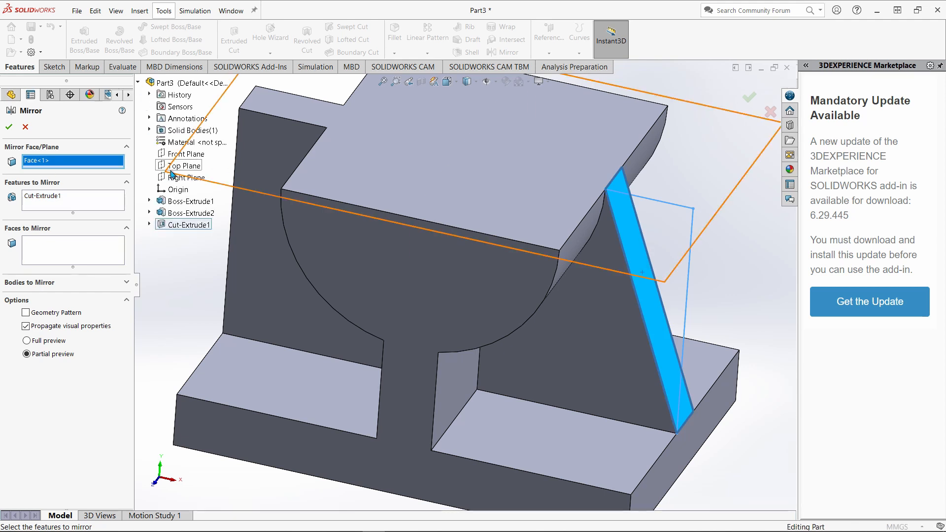
click(174, 177)
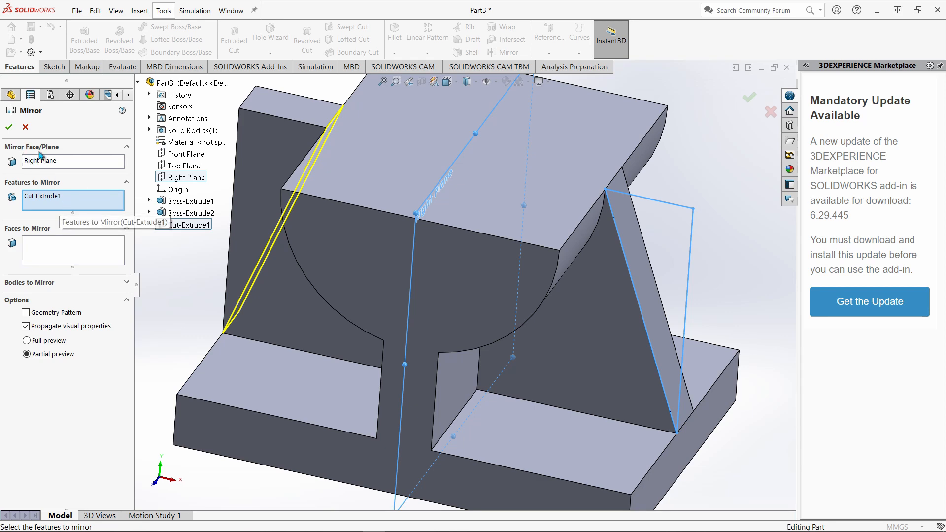
click(9, 127)
Start a sketch on the bracket's front semicircular face and view it normal to the sketch plane.
middle_drag(150, 294, 205, 294)
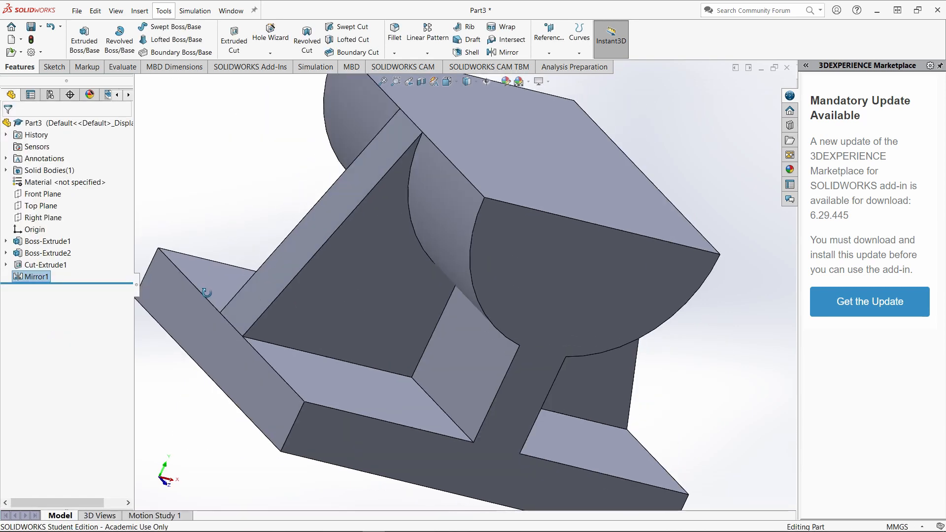
scroll(201, 286, up, 4)
middle_drag(503, 349, 463, 278)
click(463, 278)
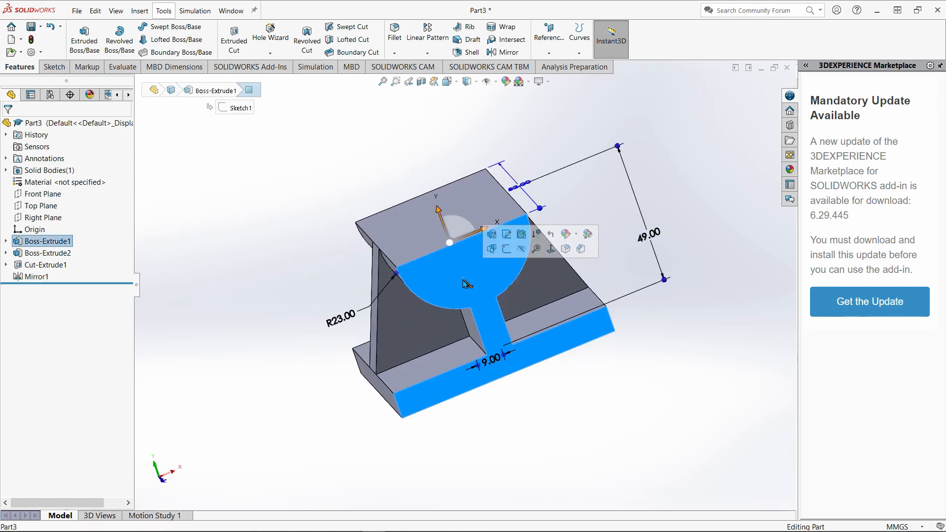
click(506, 249)
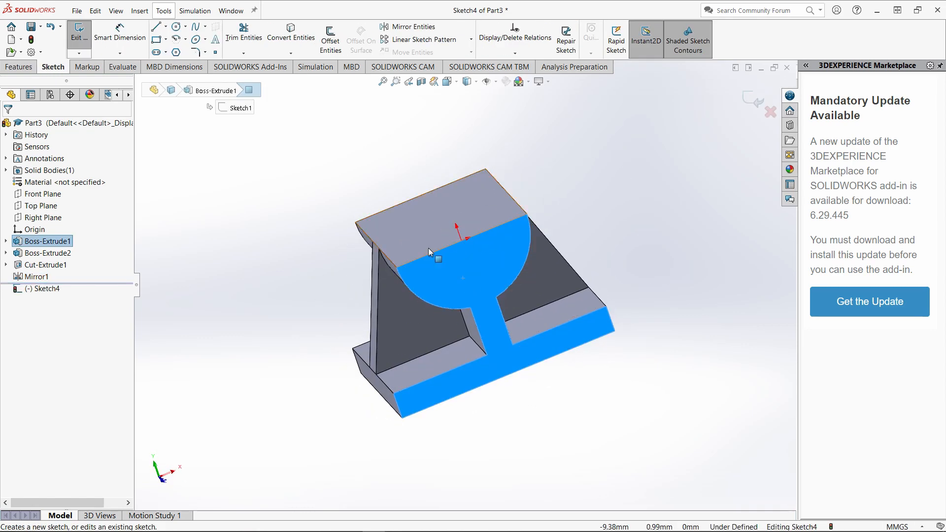
right_click(475, 260)
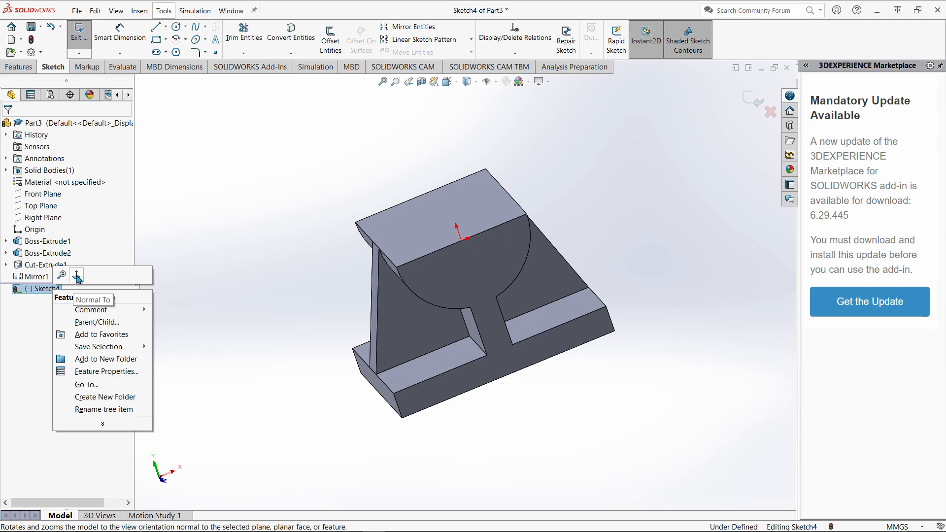
click(76, 275)
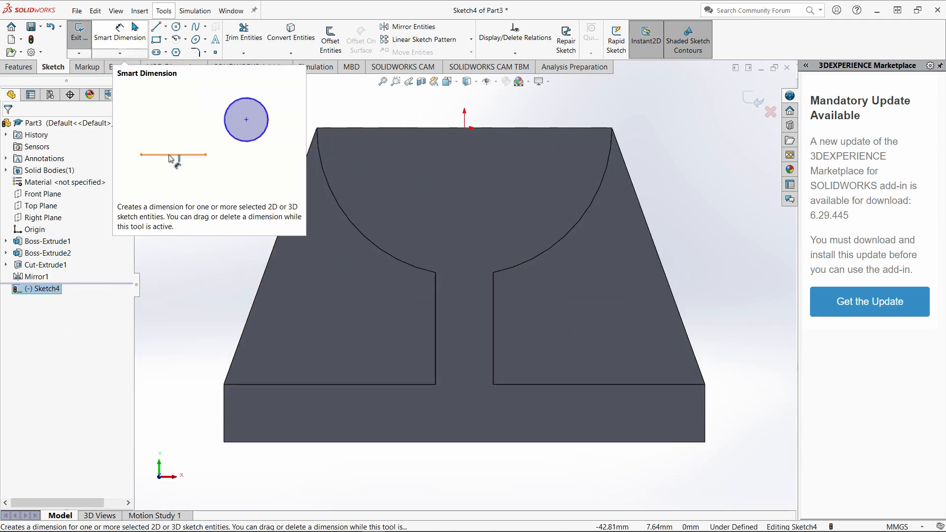
Sketch a vertical construction centerline through the origin, running from above the bracket's upper edge down into the front semicircular face.
click(166, 26)
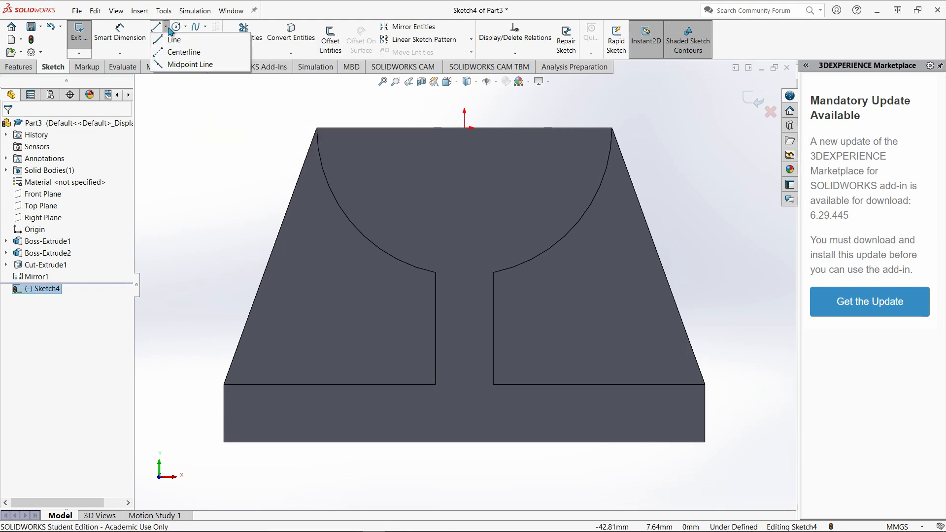
click(171, 52)
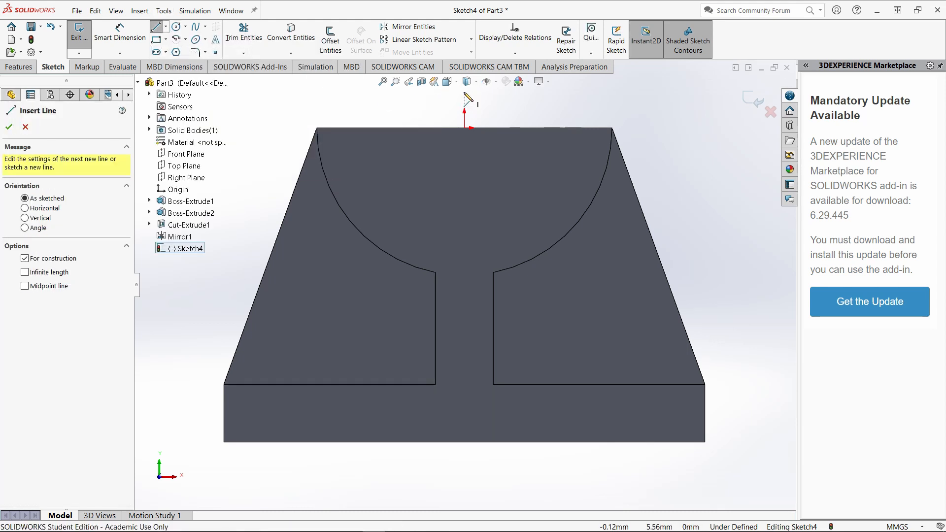
drag(465, 94, 465, 195)
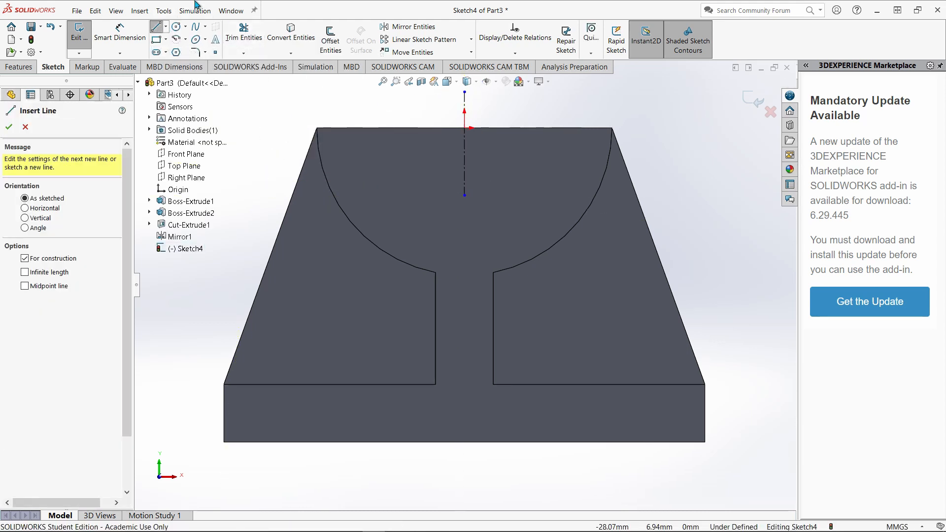
Sketch a lower semicircular arc of about 18 mm radius centred on the origin and close it with a horizontal line between its endpoints.
click(176, 39)
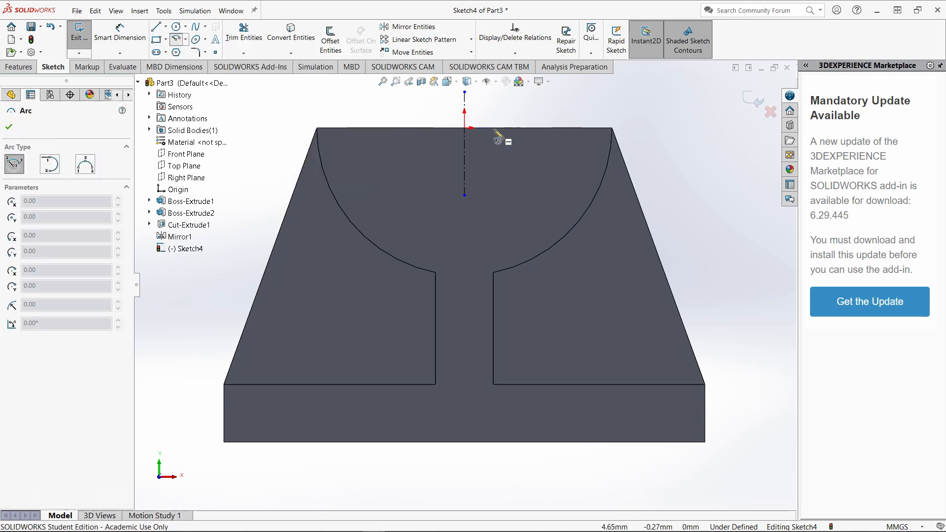
click(464, 129)
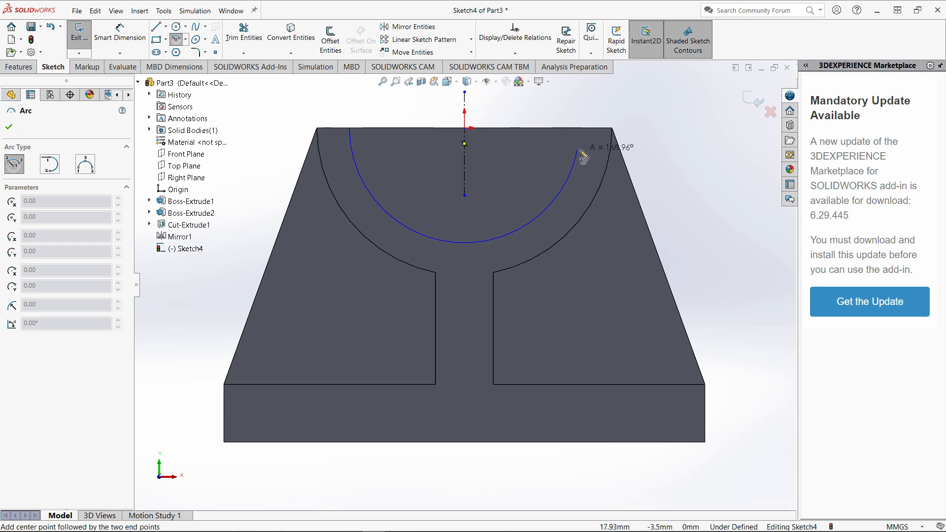
click(593, 137)
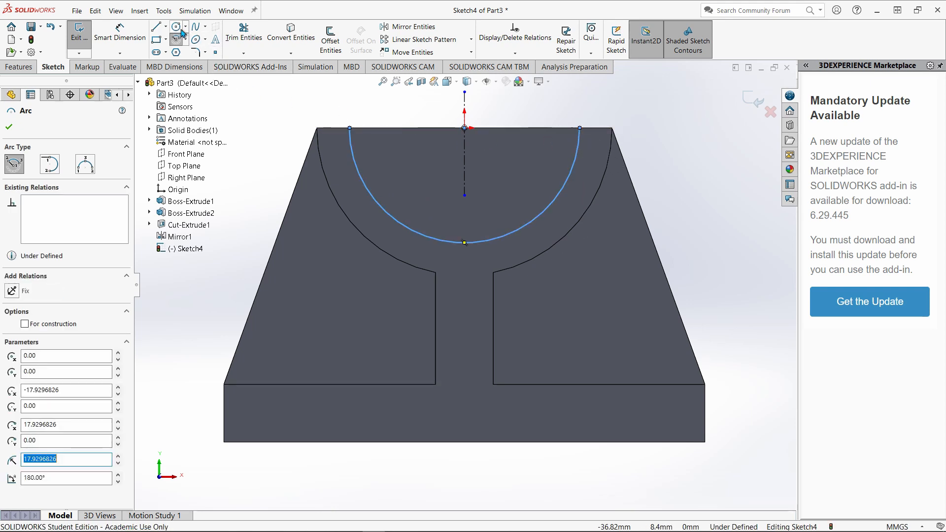
click(161, 29)
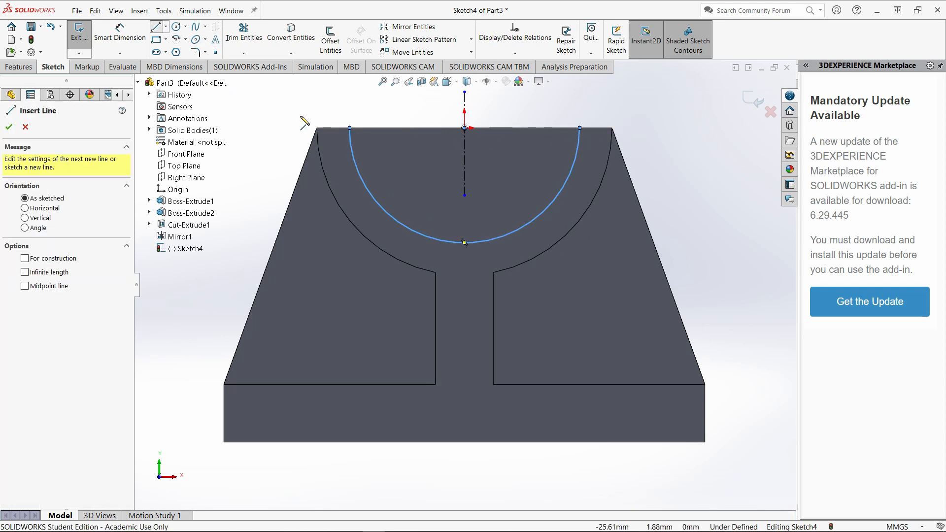
click(350, 129)
click(580, 128)
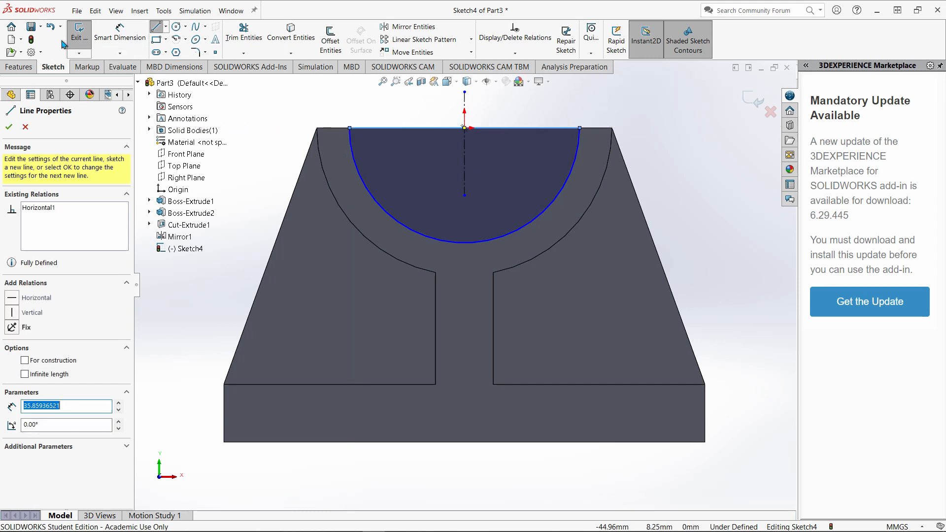
Dimension the semicircular arc's radius as 15 mm and finish the sketch.
click(119, 35)
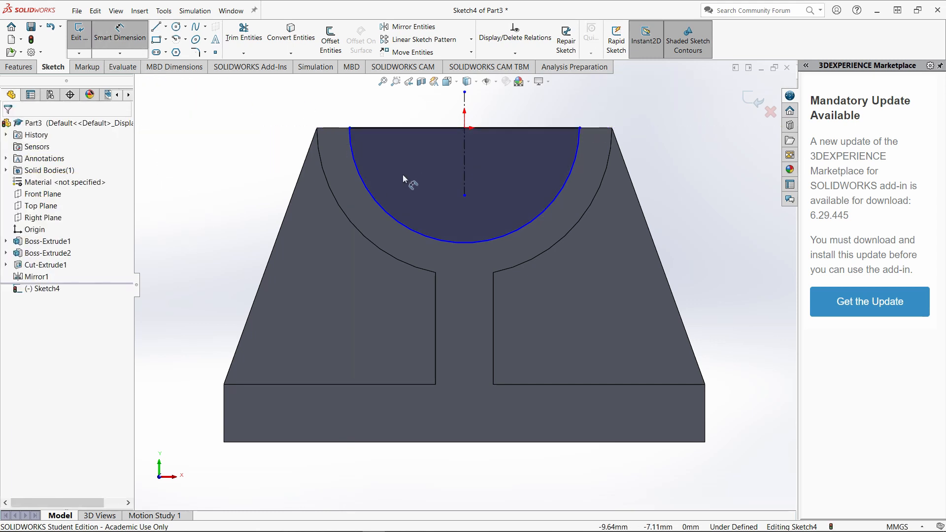
click(392, 213)
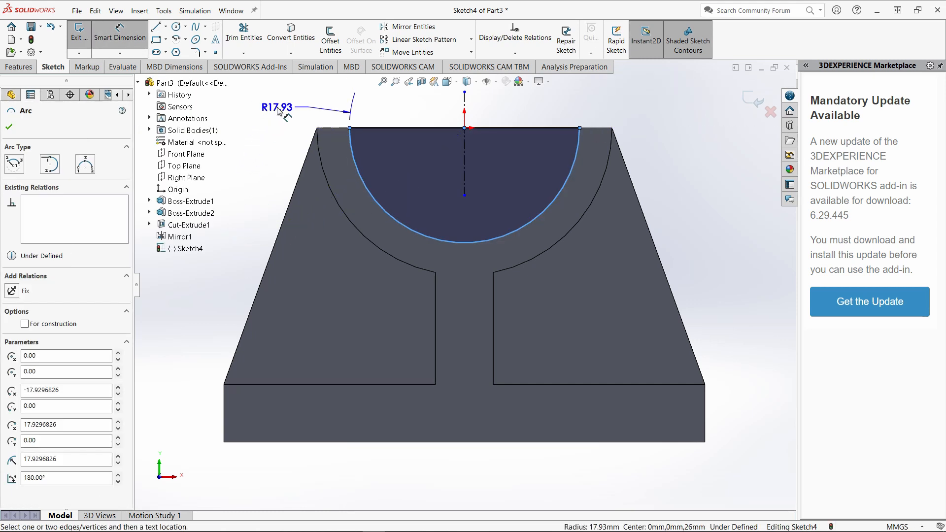
click(279, 111)
text(15)
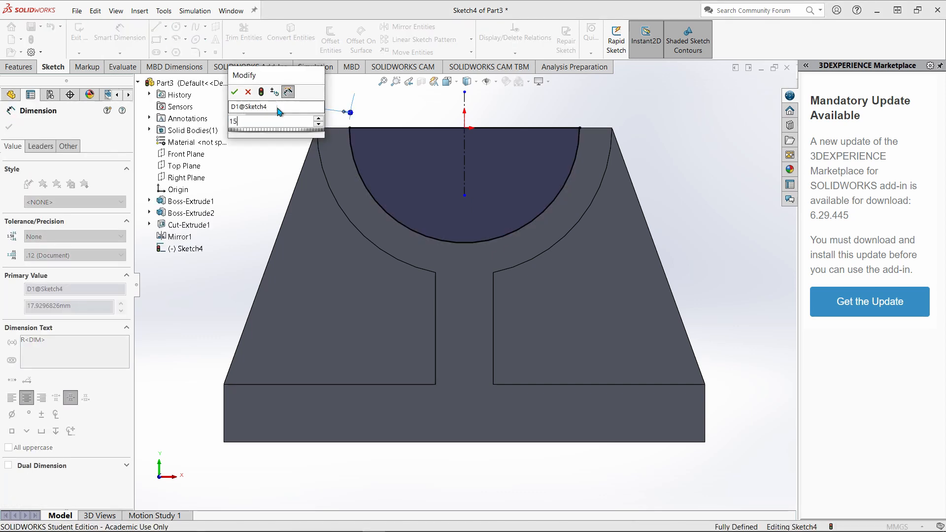
key(Return)
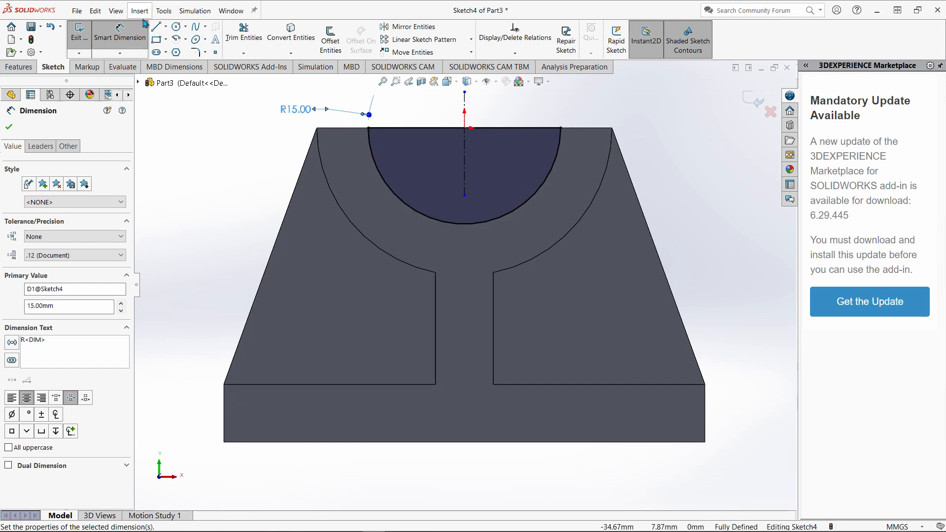
click(79, 33)
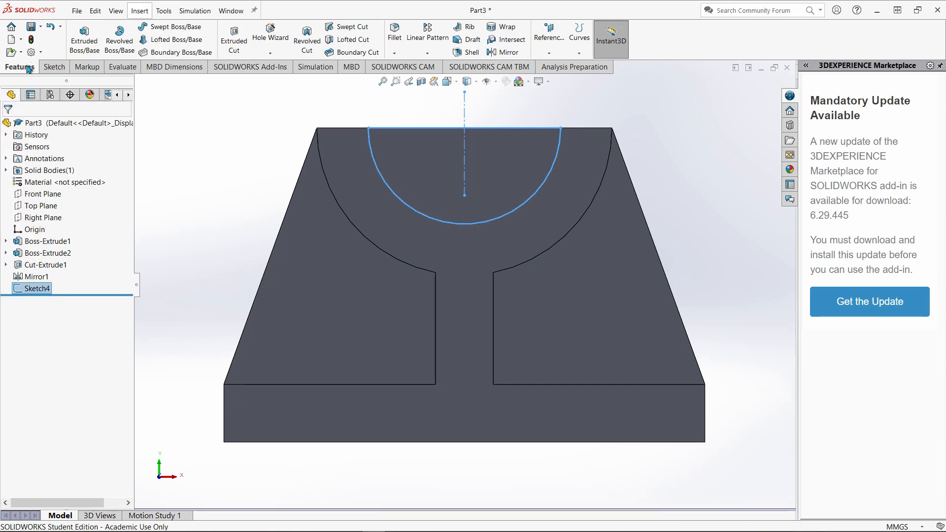
Cut the semicircular profile through the bearing block with an extruded cut set to Through All.
click(234, 39)
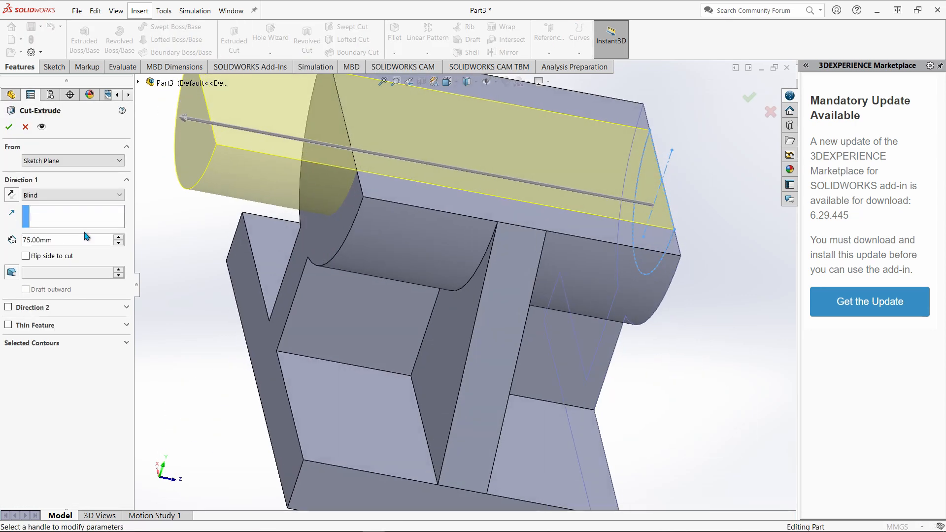
click(74, 195)
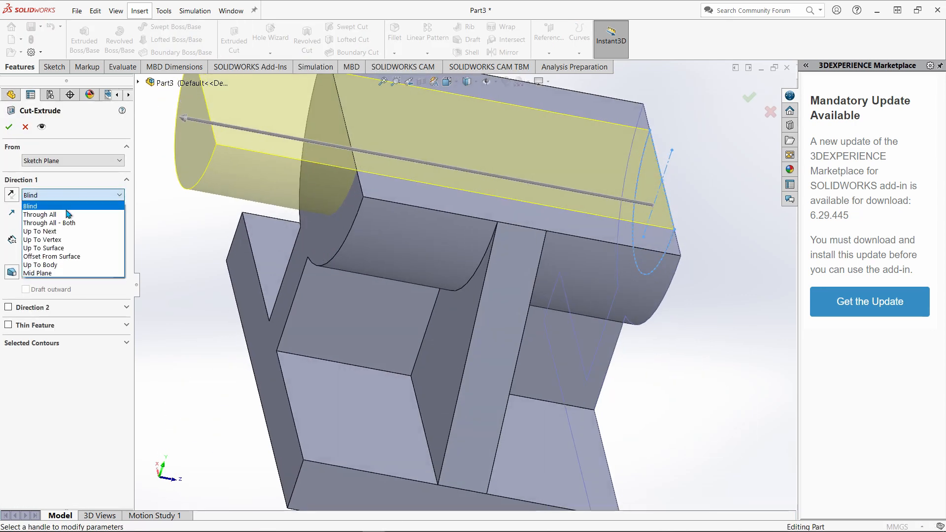
click(68, 214)
click(8, 127)
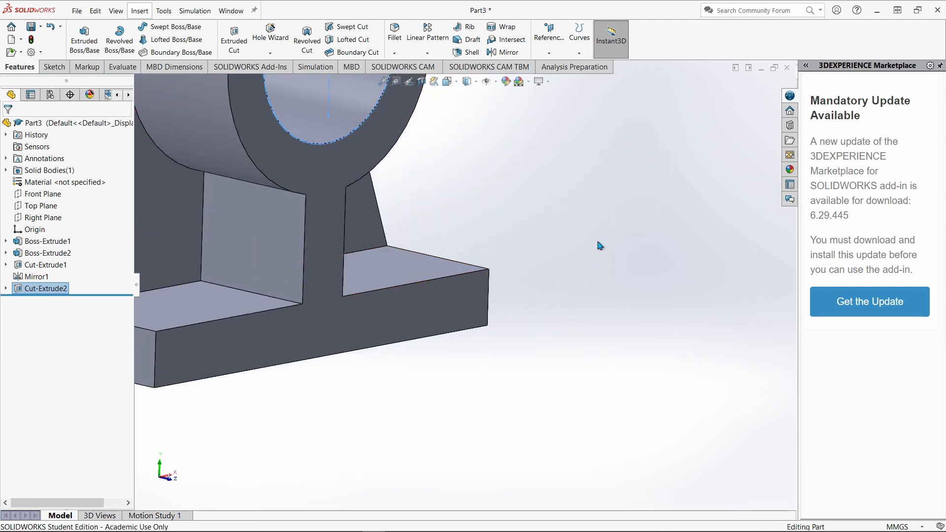
click(599, 245)
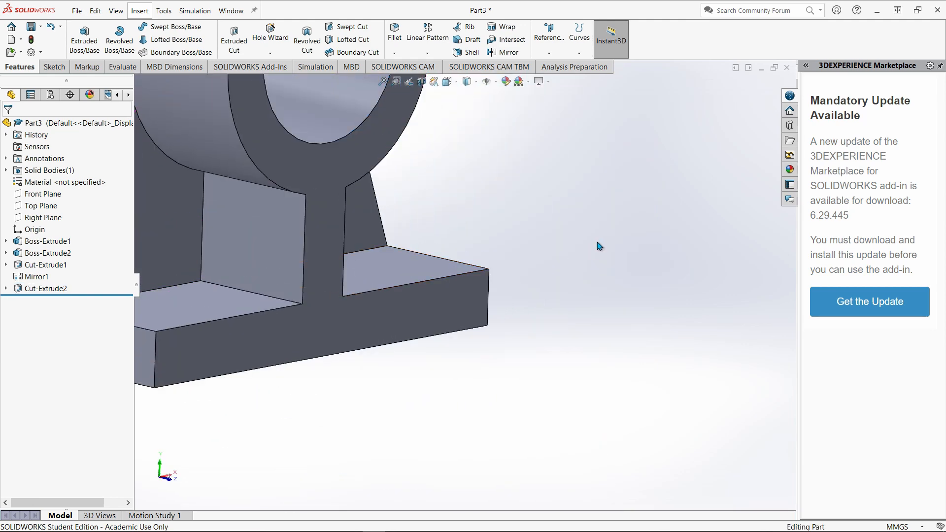
Examine the bracket from several sides and compare it with the reference drawing in Paint 3D, returning to SOLIDWORKS.
scroll(553, 315, down, 5)
middle_drag(570, 294, 527, 390)
mouse_move(384, 523)
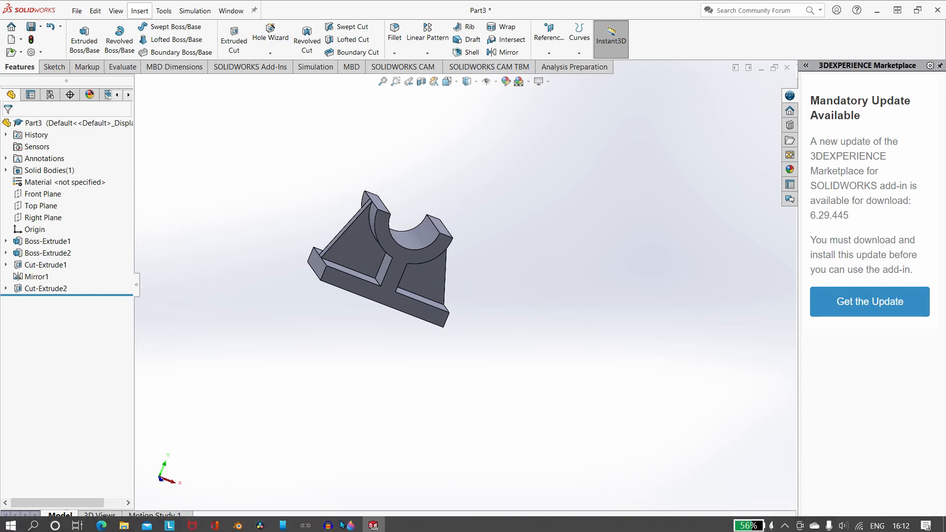
click(351, 523)
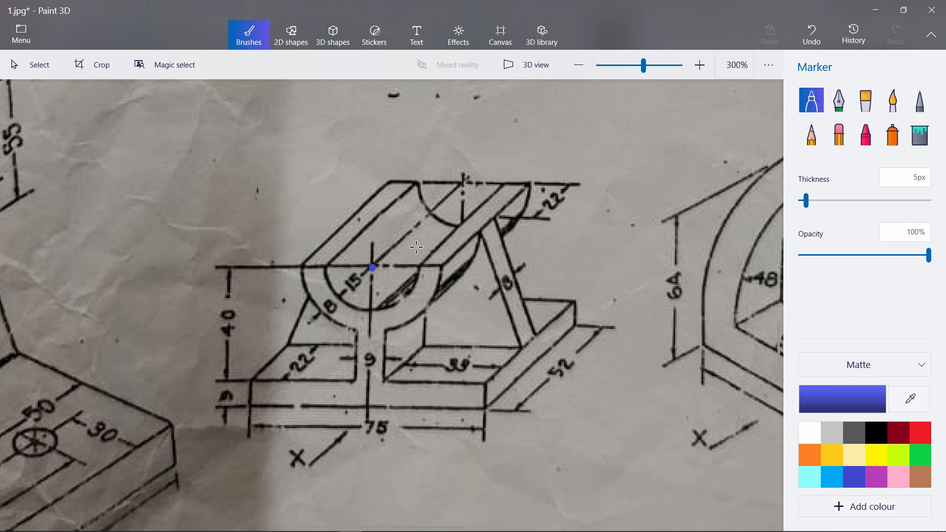
mouse_move(423, 525)
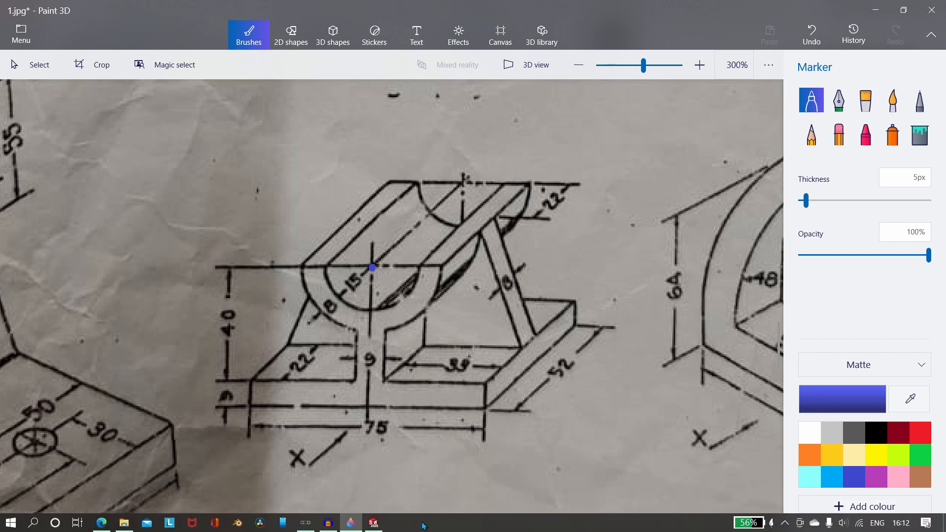
click(375, 524)
middle_drag(483, 224, 447, 219)
middle_drag(496, 184, 522, 187)
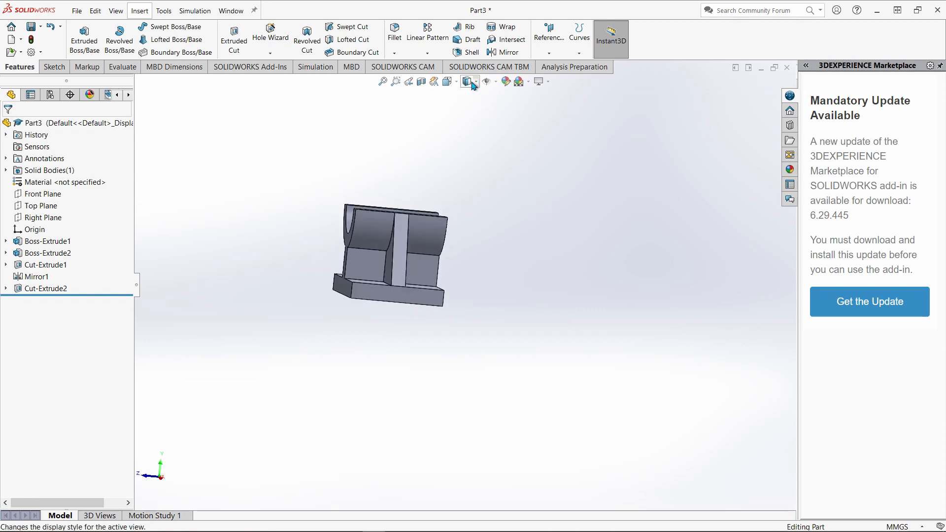
Set the view orientation to isometric and examine the finished bracket from its front and upper side.
click(472, 84)
click(457, 84)
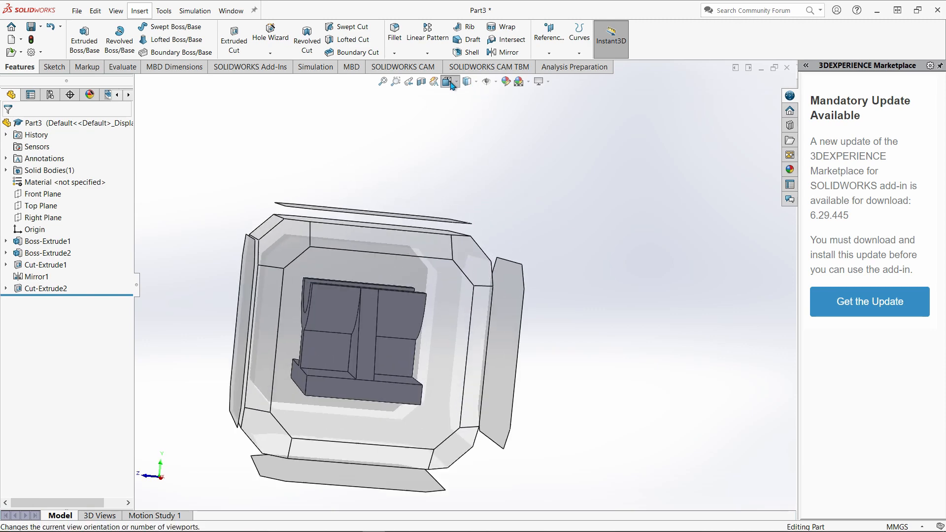
click(522, 93)
click(451, 84)
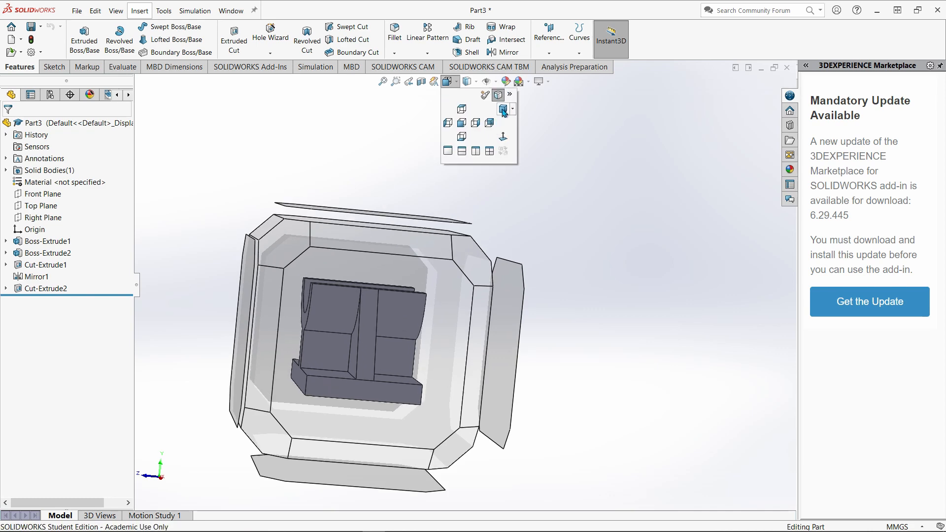
click(504, 110)
scroll(597, 266, up, 3)
mouse_move(625, 274)
middle_down()
mouse_move(608, 274)
mouse_move(640, 270)
middle_up()
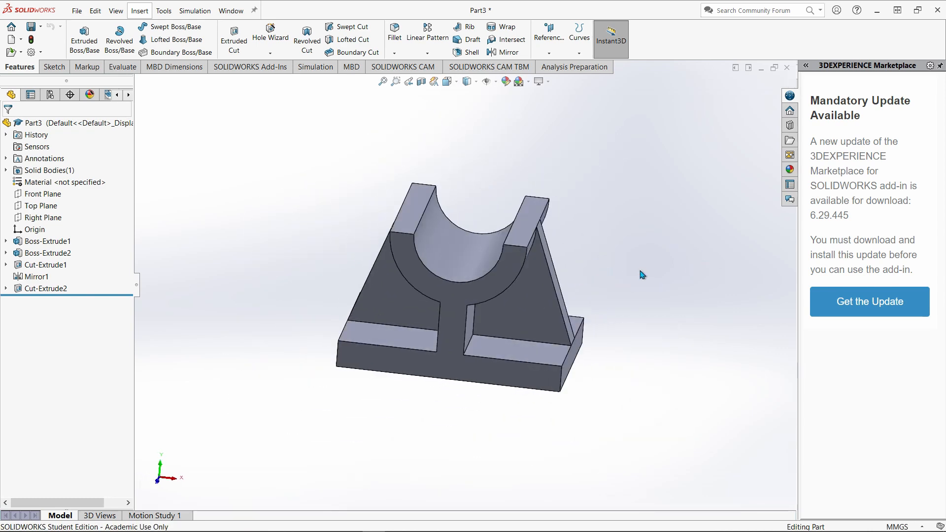